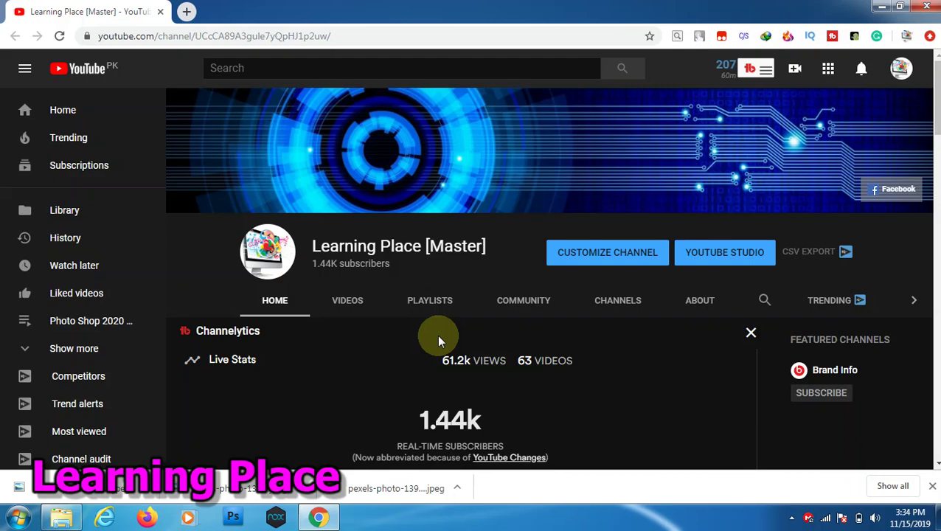
Search 'girl hd wallpaper' in a new tab and browse Pexels' beautiful girl photo results.
{"action": "left_click", "coordinate": [185, 11]}
{"action": "type", "text": "girl hd wallpaper"}
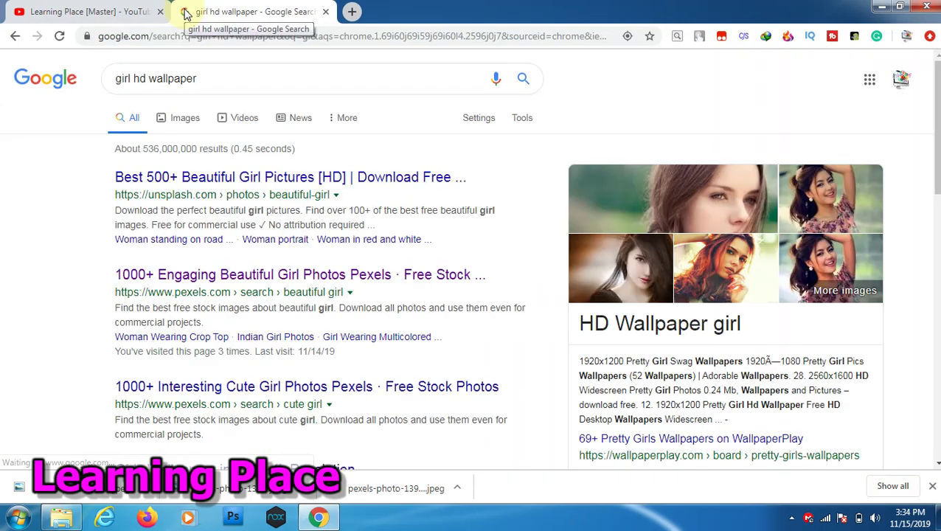
{"action": "left_click", "coordinate": [184, 281]}
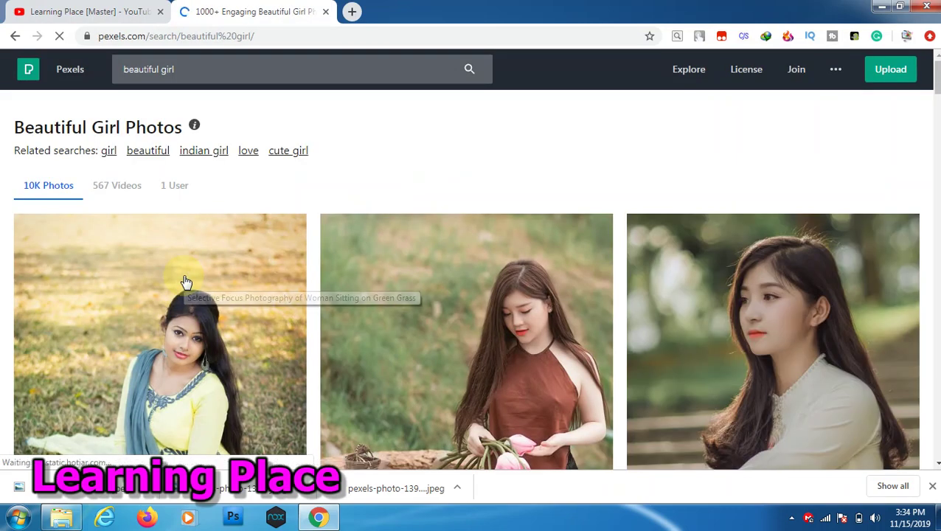
{"action": "scroll", "coordinate": [186, 282], "scroll_direction": "down", "scroll_amount": 8}
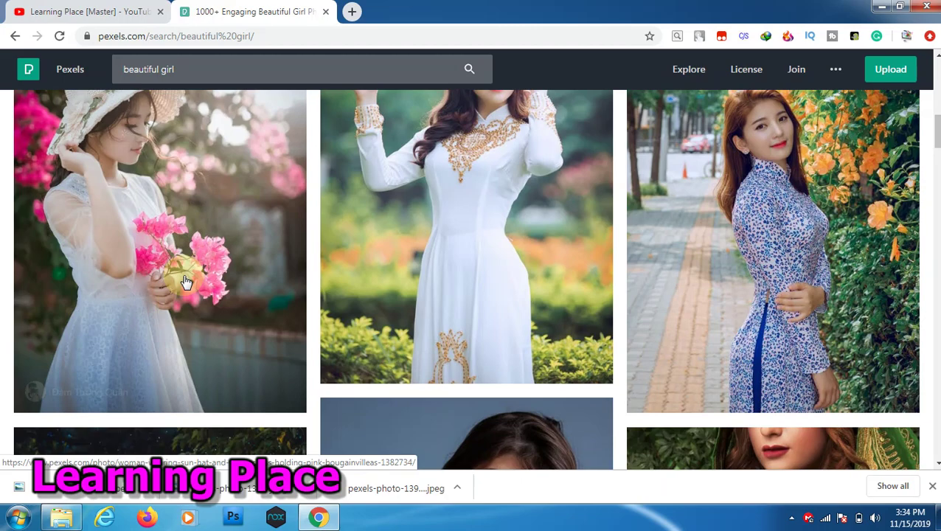
{"action": "scroll", "coordinate": [187, 247], "scroll_direction": "up", "scroll_amount": 3}
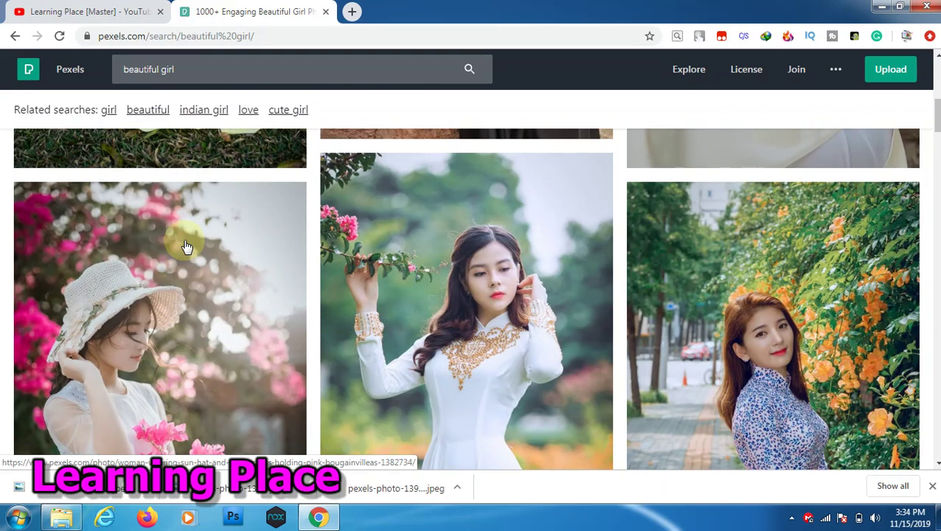
{"action": "scroll", "coordinate": [187, 247], "scroll_direction": "down", "scroll_amount": 5}
{"action": "scroll", "coordinate": [188, 247], "scroll_direction": "up", "scroll_amount": 1}
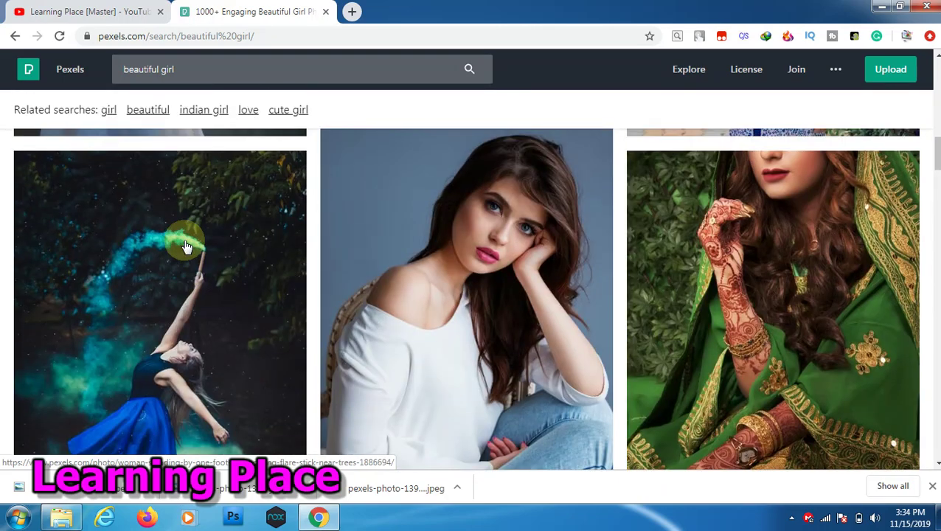
Save the Portrait of Young Woman photo as pexels-photo-247878 and return to the results.
{"action": "left_click", "coordinate": [507, 262]}
{"action": "right_click", "coordinate": [487, 222]}
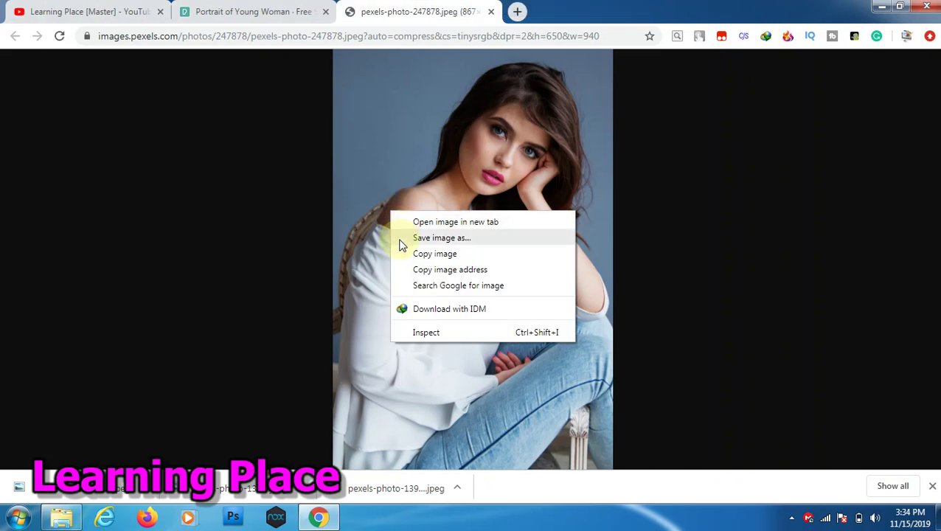
{"action": "left_click", "coordinate": [401, 238]}
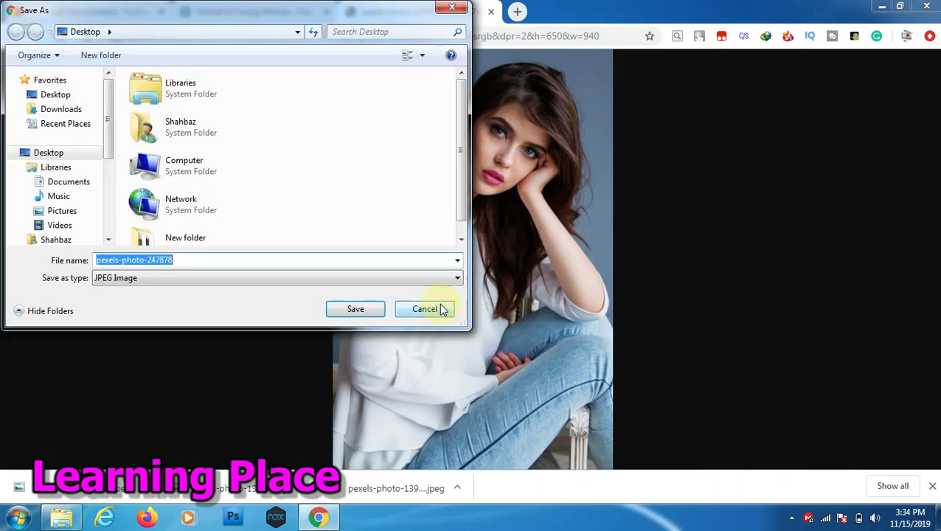
{"action": "left_click", "coordinate": [357, 309]}
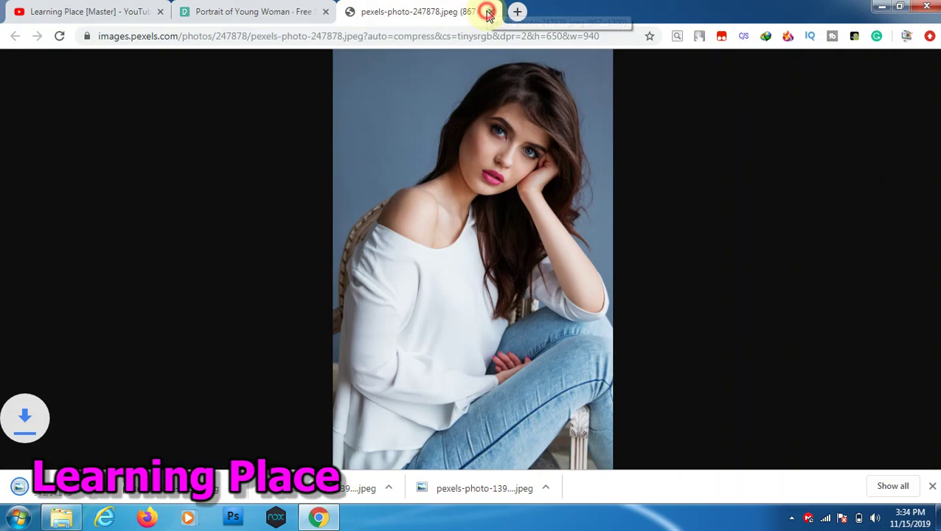
{"action": "left_click", "coordinate": [490, 11]}
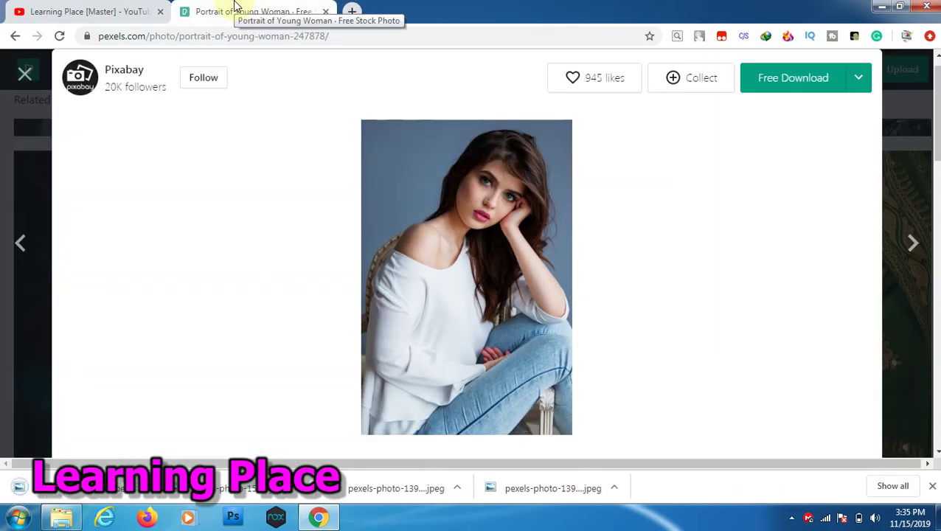
{"action": "left_click", "coordinate": [24, 71]}
Open the Woman in White Dress photo's full-size image in its own tab.
{"action": "scroll", "coordinate": [277, 191], "scroll_direction": "down", "scroll_amount": 3}
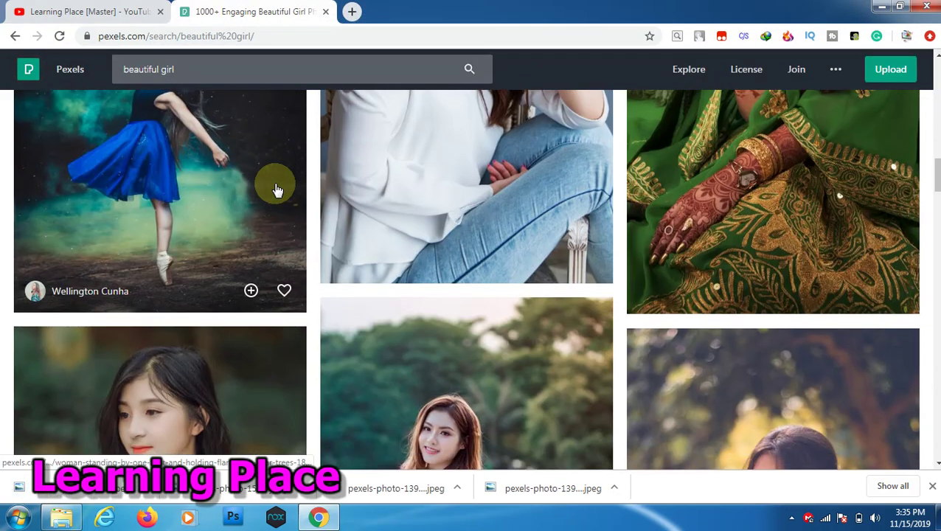
{"action": "scroll", "coordinate": [276, 190], "scroll_direction": "down", "scroll_amount": 4}
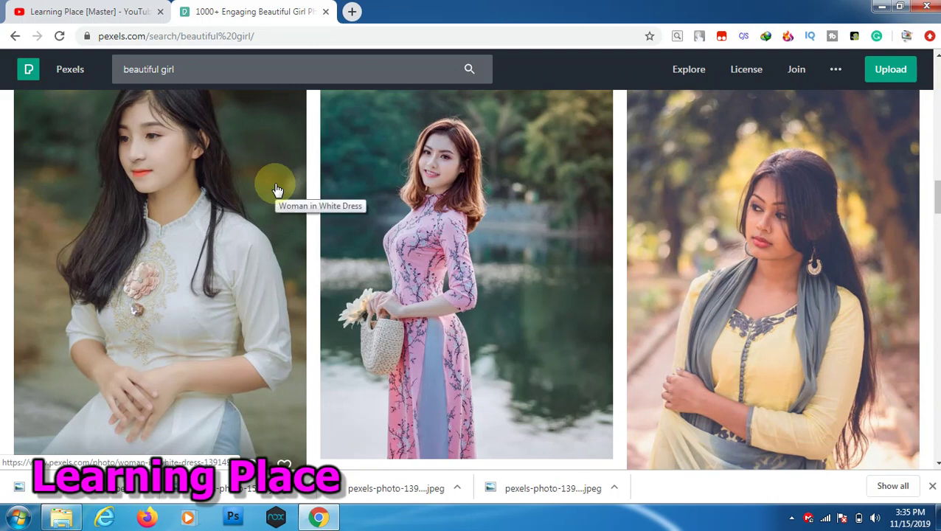
{"action": "right_click", "coordinate": [255, 190]}
{"action": "left_click", "coordinate": [260, 193]}
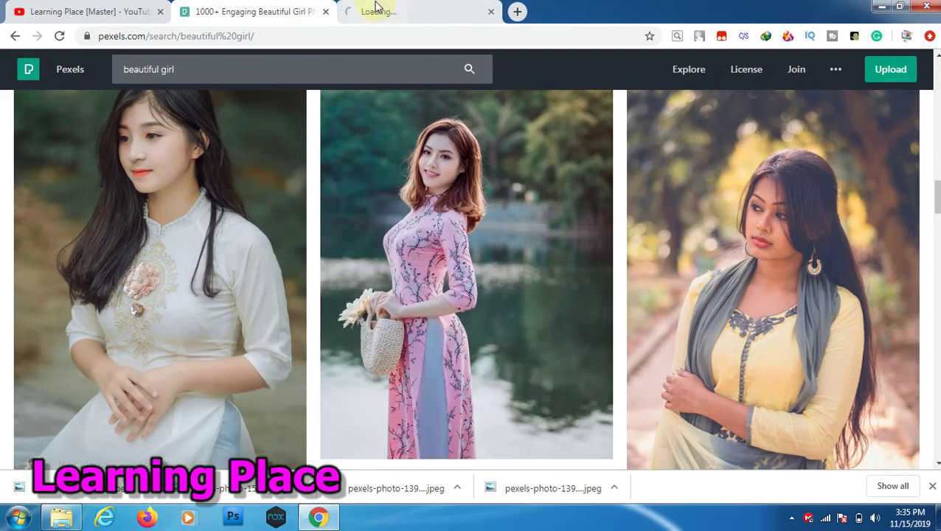
{"action": "key", "text": "ctrl+Tab"}
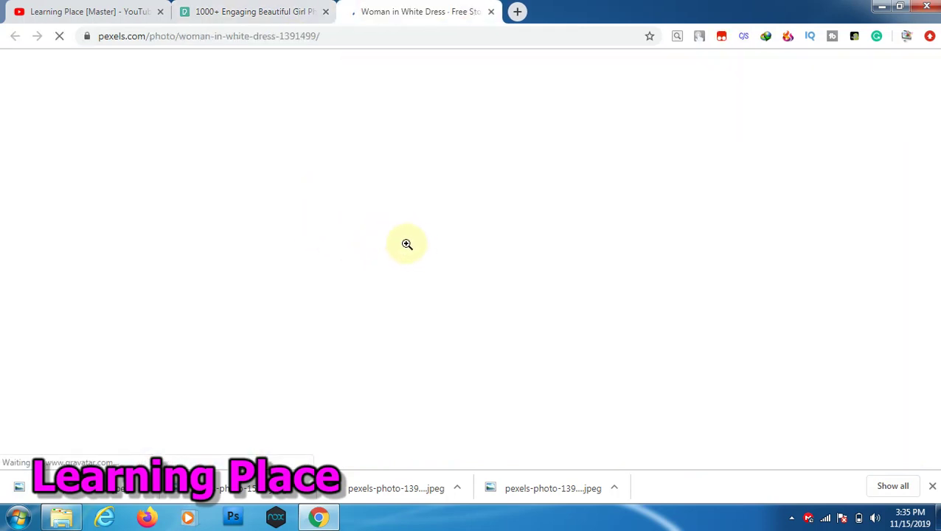
{"action": "right_click", "coordinate": [409, 240]}
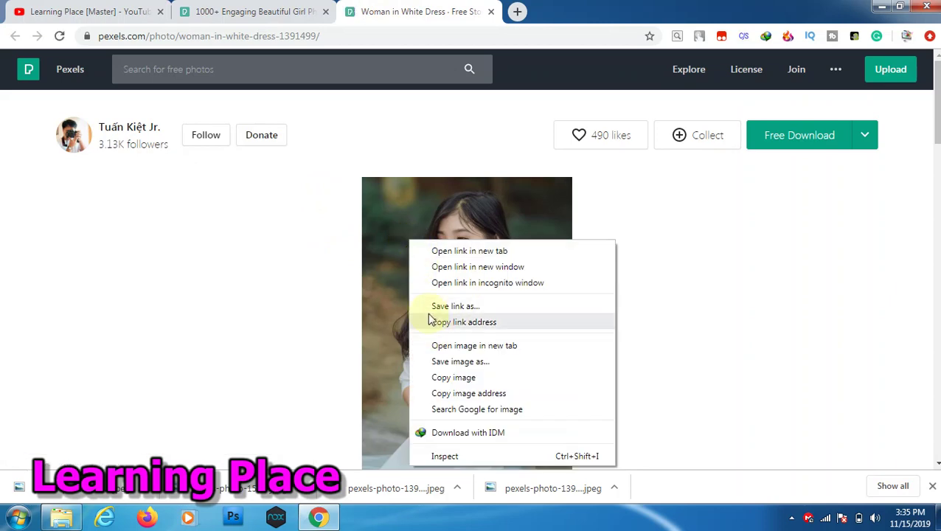
{"action": "left_click", "coordinate": [391, 241]}
{"action": "right_click", "coordinate": [389, 239]}
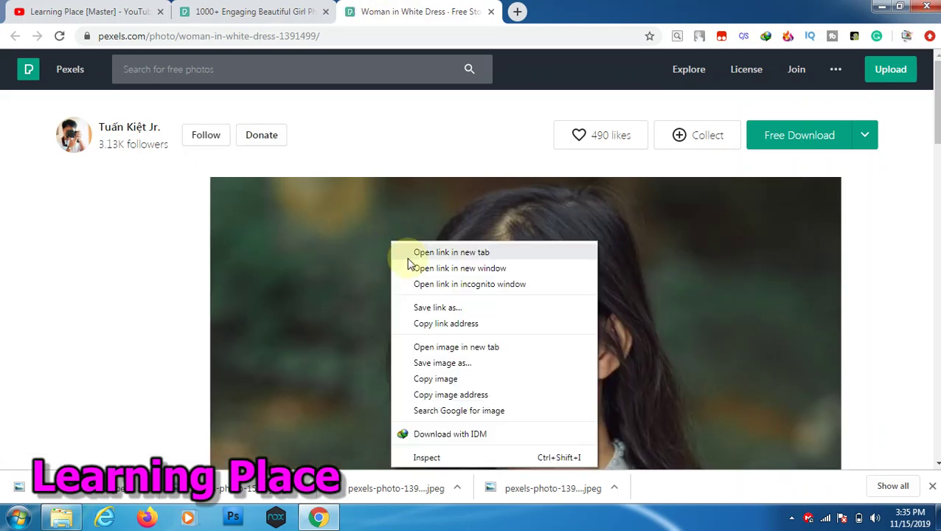
{"action": "left_click", "coordinate": [418, 347]}
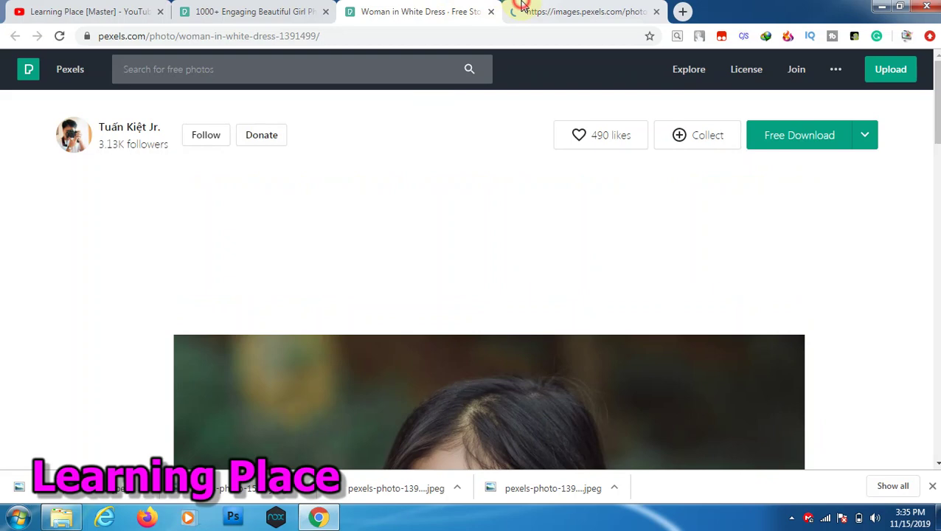
{"action": "left_click", "coordinate": [516, 11]}
{"action": "right_click", "coordinate": [474, 243]}
{"action": "left_click", "coordinate": [481, 254]}
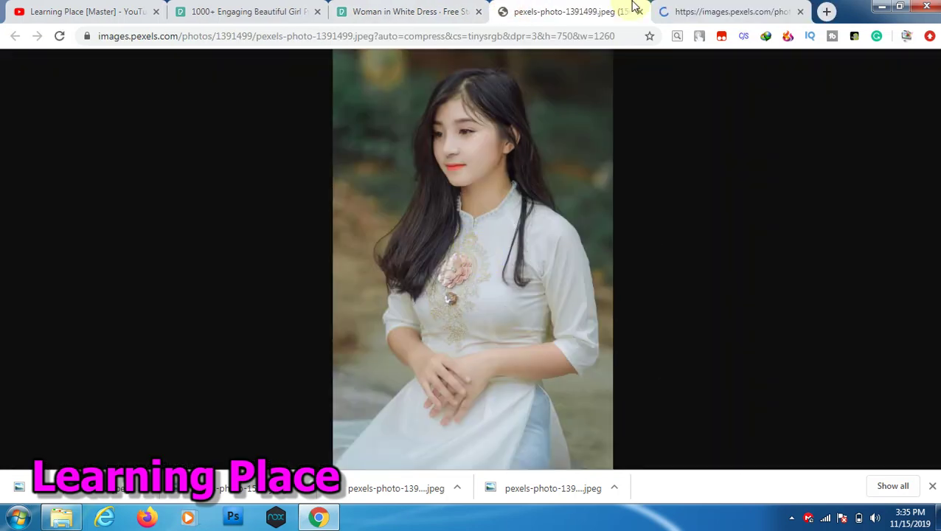
{"action": "left_click", "coordinate": [801, 13]}
Save the full-size white-dress photo and close its Pexels tabs.
{"action": "right_click", "coordinate": [525, 236]}
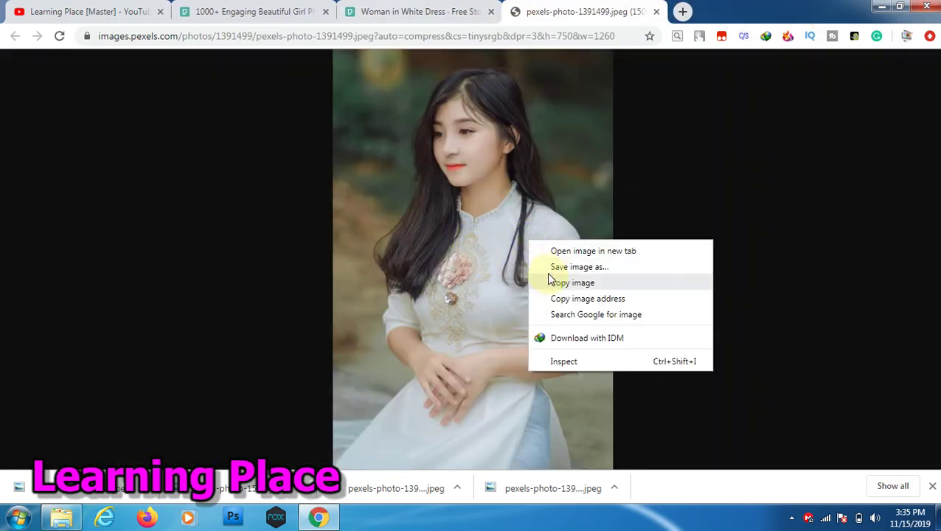
{"action": "left_click", "coordinate": [547, 272]}
{"action": "left_click", "coordinate": [371, 313]}
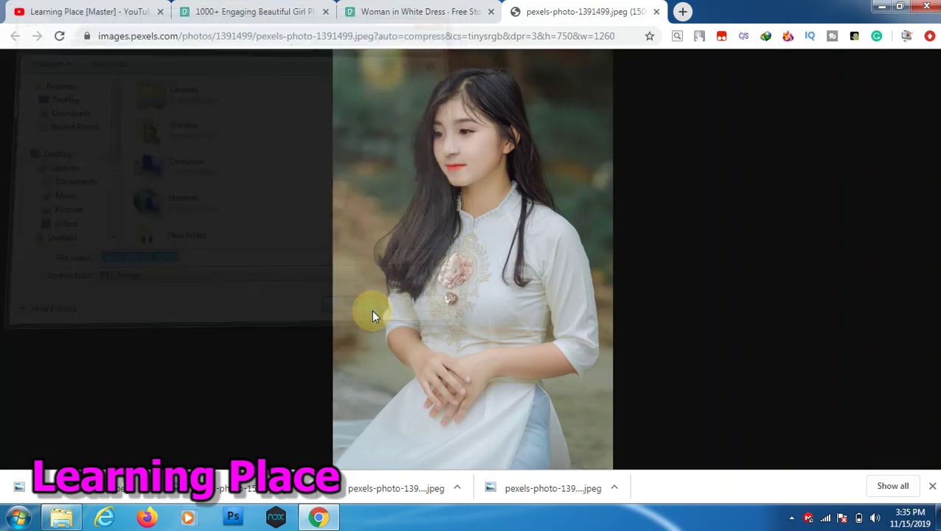
{"action": "left_click", "coordinate": [495, 6]}
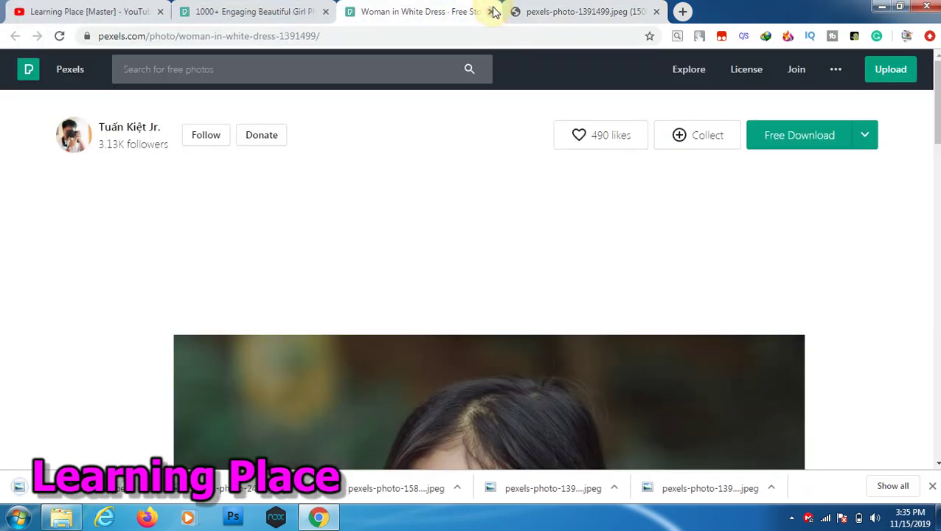
{"action": "left_click", "coordinate": [491, 12]}
{"action": "left_click", "coordinate": [491, 12]}
Open the Woman Holding Her Left Arm photo's full-size image in a new tab.
{"action": "left_click", "coordinate": [691, 218]}
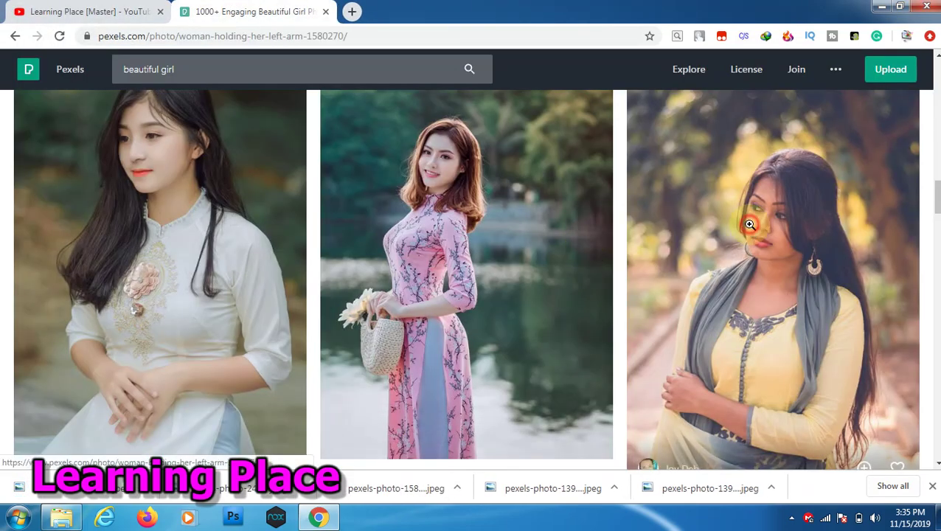
{"action": "right_click", "coordinate": [483, 239]}
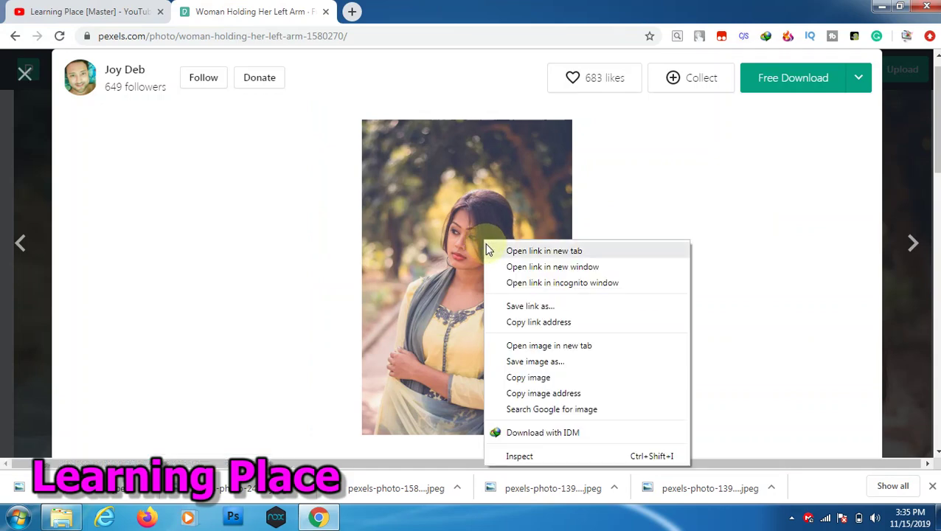
{"action": "left_click", "coordinate": [461, 333]}
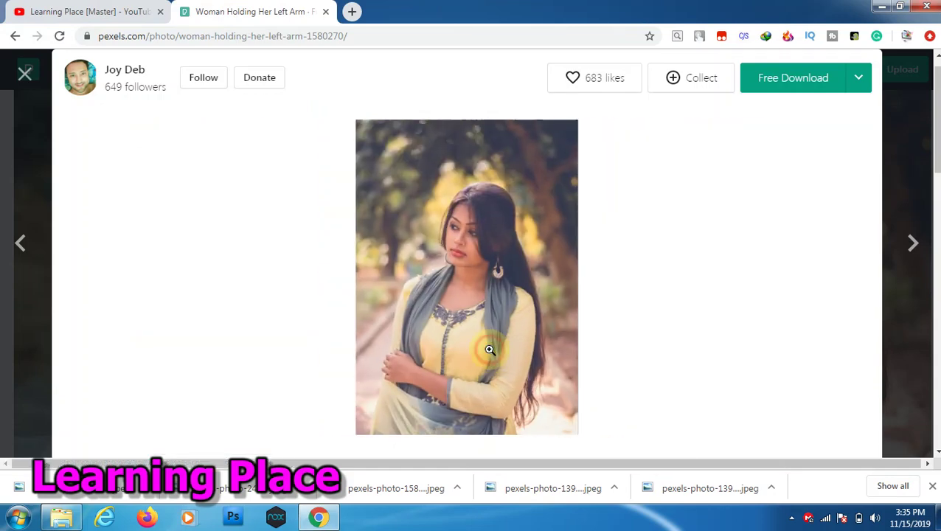
{"action": "right_click", "coordinate": [434, 222]}
{"action": "left_click", "coordinate": [463, 329]}
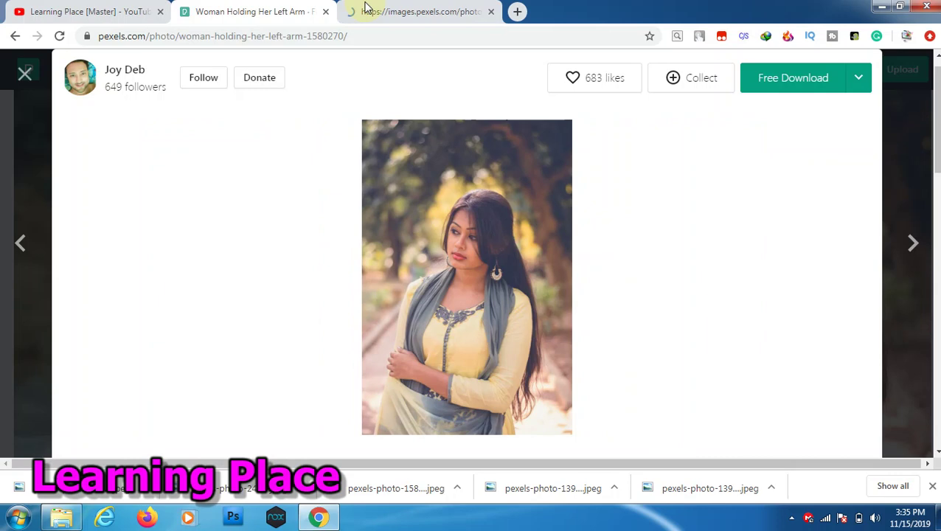
{"action": "left_click", "coordinate": [361, 10]}
Save it to the Desktop as pexels-photo-1580270.jpeg and close the Pexels tabs.
{"action": "right_click", "coordinate": [417, 236]}
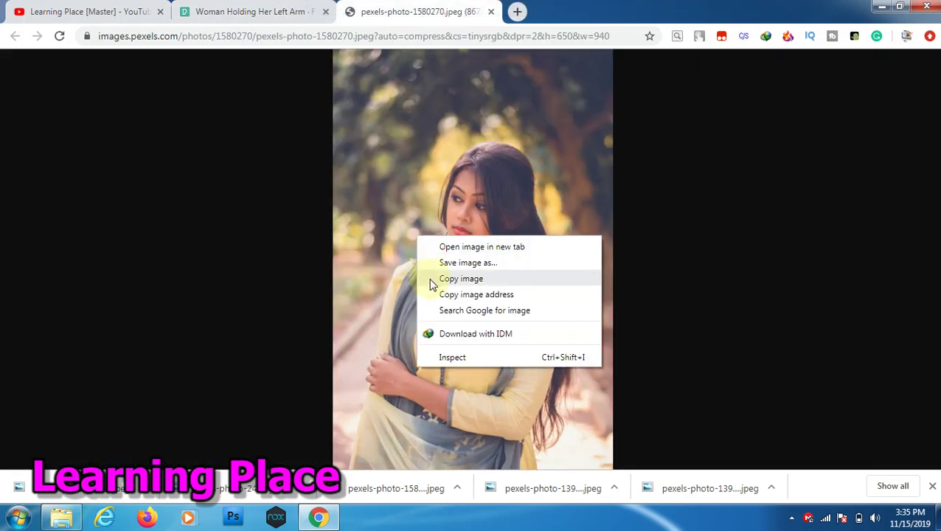
{"action": "left_click", "coordinate": [430, 263]}
{"action": "left_click", "coordinate": [357, 302]}
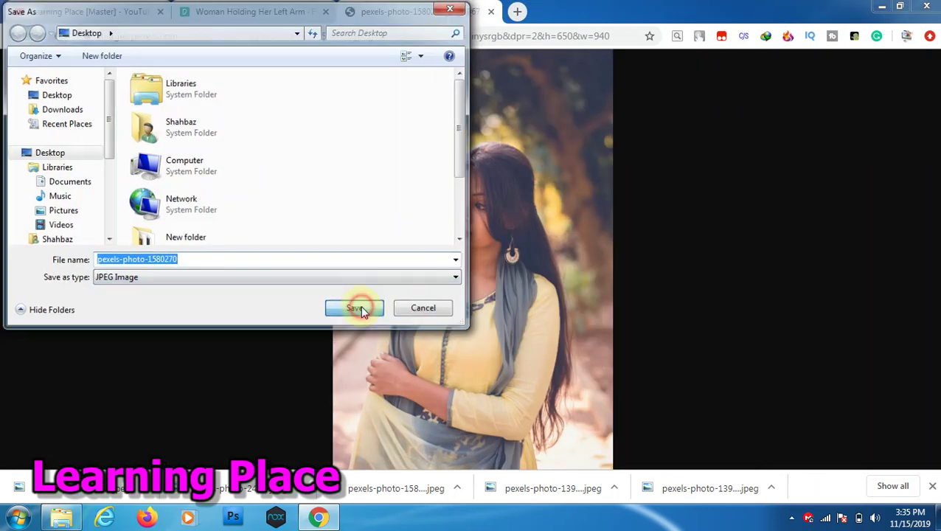
{"action": "left_click", "coordinate": [491, 11]}
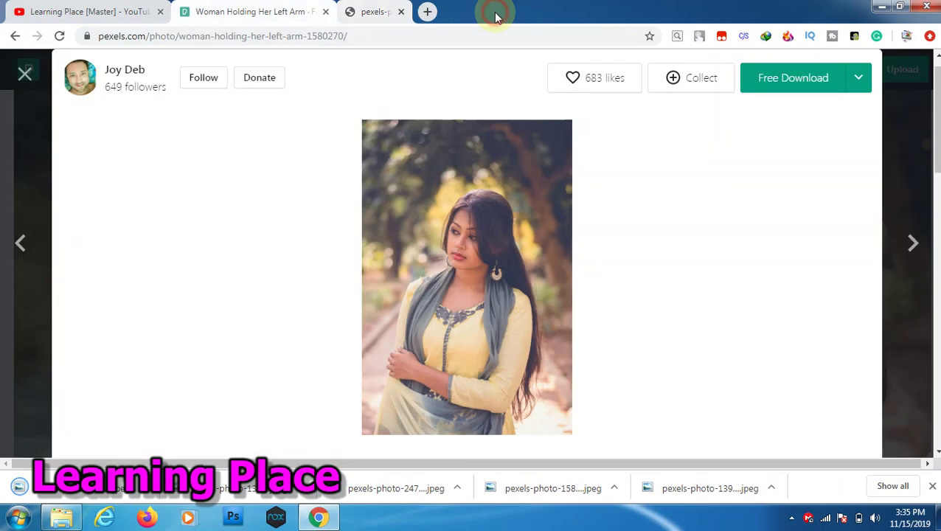
{"action": "left_click", "coordinate": [326, 11]}
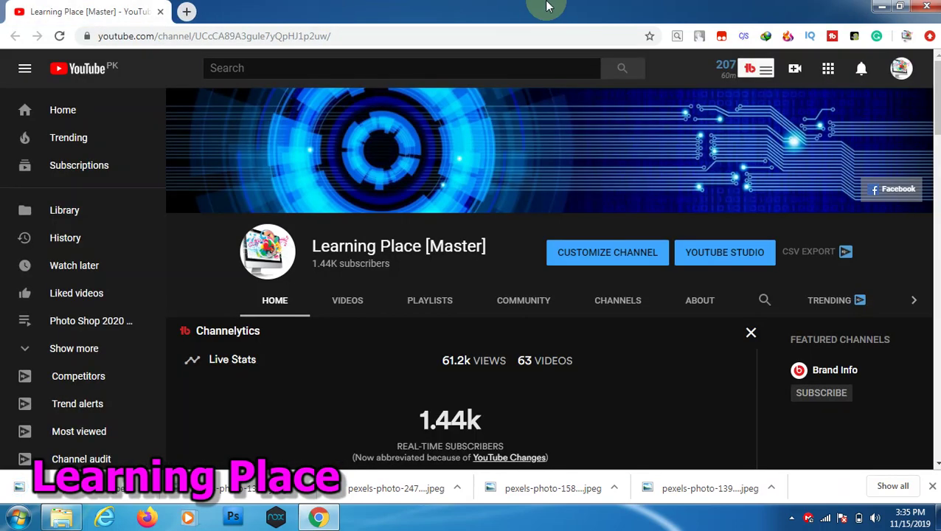
Minimize Chrome and refresh the Windows desktop twice.
{"action": "left_click", "coordinate": [878, 7]}
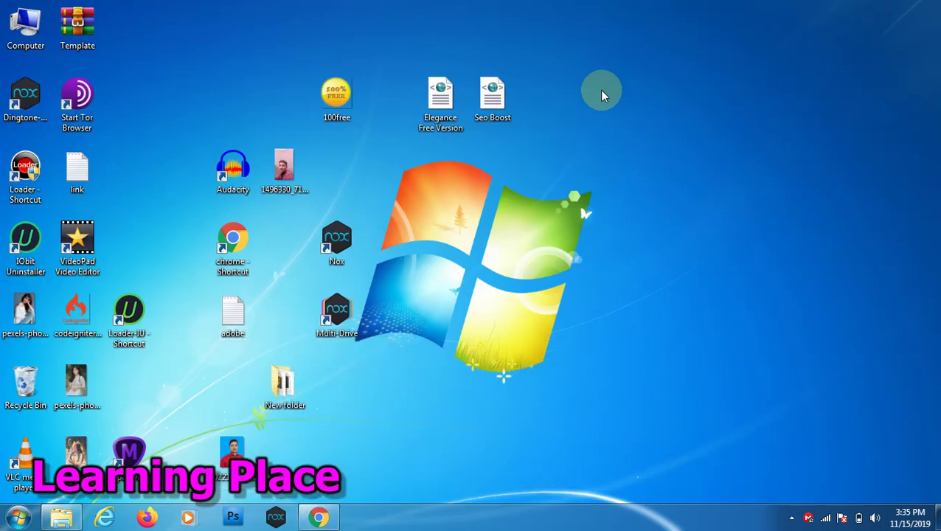
{"action": "right_click", "coordinate": [600, 90]}
{"action": "left_click", "coordinate": [619, 129]}
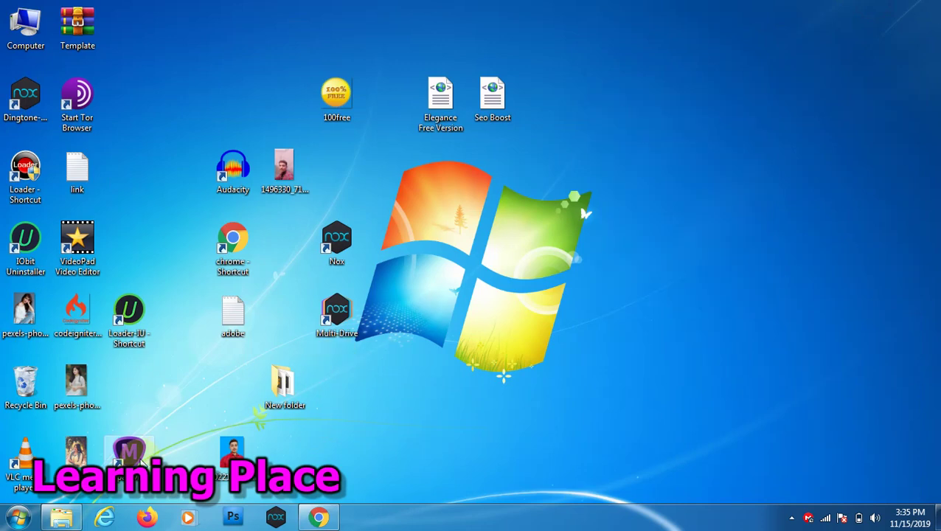
{"action": "right_click", "coordinate": [415, 304]}
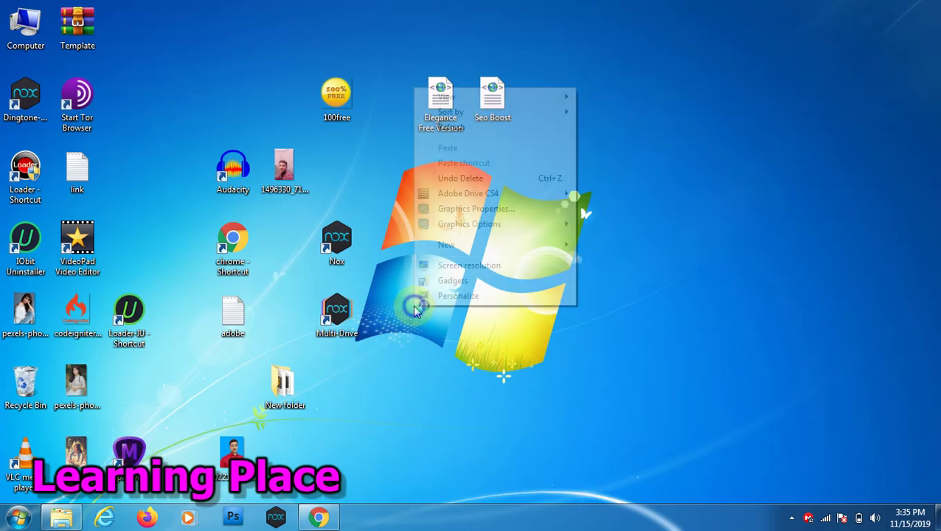
{"action": "left_click", "coordinate": [460, 128]}
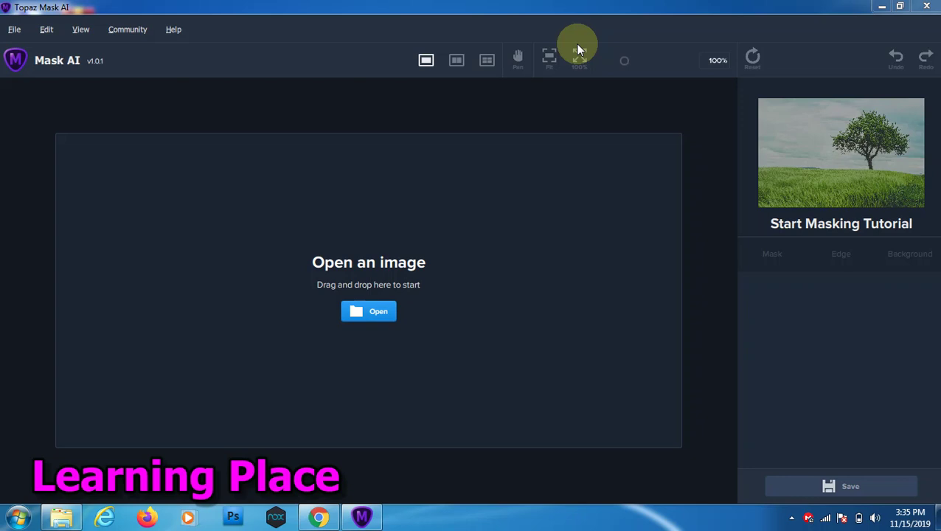
Open pexels-photo-247878 in Mask AI and run Auto subject detection on it.
{"action": "left_click", "coordinate": [378, 315]}
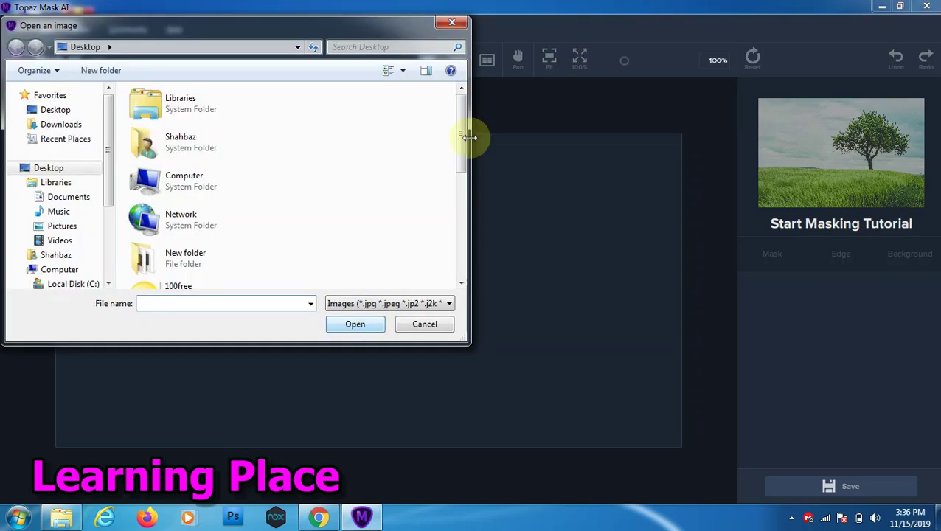
{"action": "left_click_drag", "start_coordinate": [464, 132], "coordinate": [460, 267]}
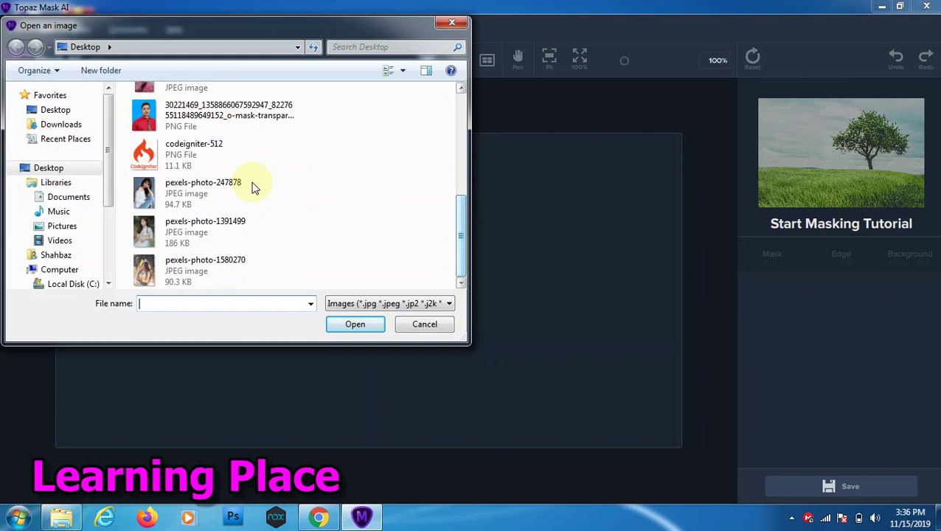
{"action": "left_click", "coordinate": [188, 207]}
{"action": "left_click", "coordinate": [353, 325]}
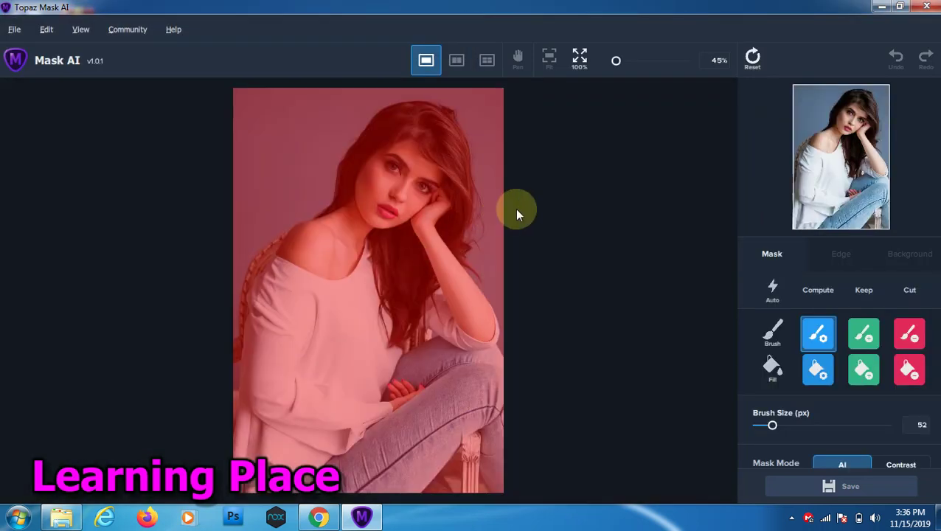
{"action": "left_click", "coordinate": [779, 294]}
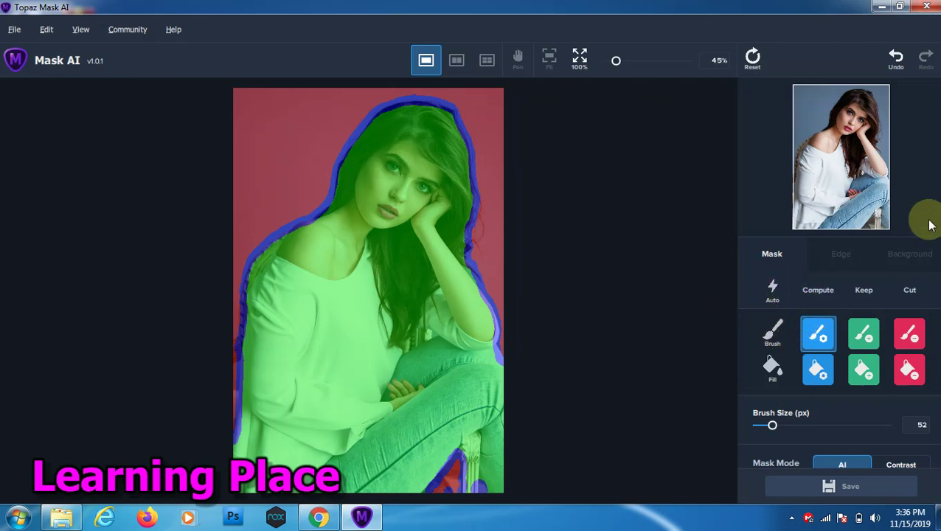
Compute the mask from the auto-detected outline to cut the woman out onto transparency.
{"action": "scroll", "coordinate": [858, 375], "scroll_direction": "down", "scroll_amount": 2}
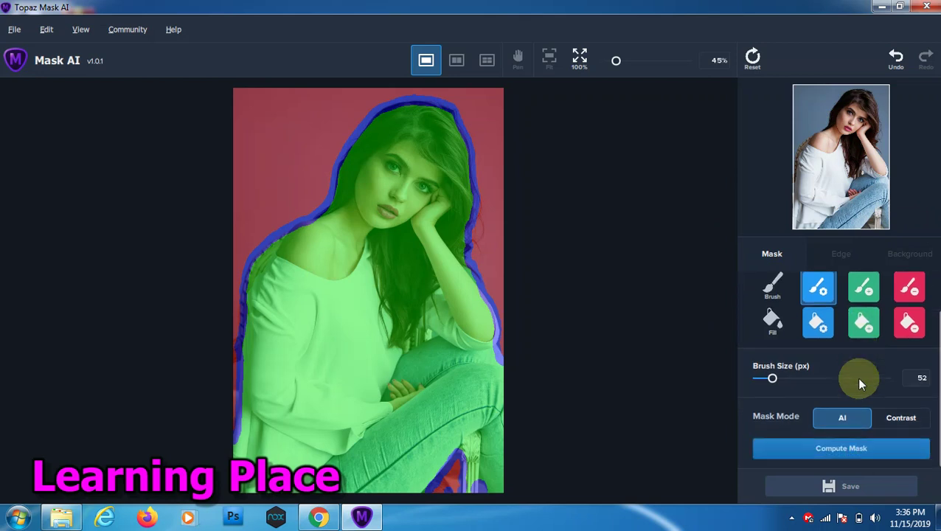
{"action": "left_click", "coordinate": [841, 451]}
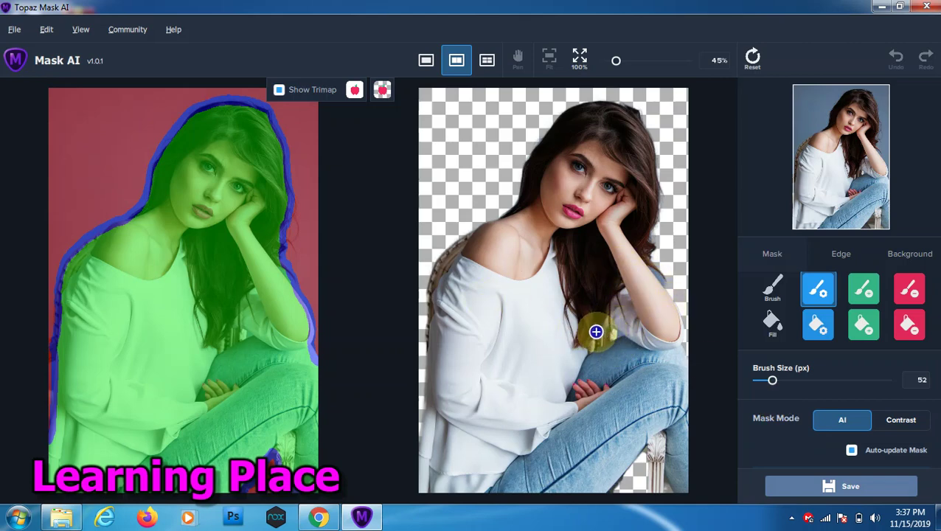
Turn off automatic mask updates and paint compute edges on the arm, hair and left shoulder.
{"action": "scroll", "coordinate": [803, 395], "scroll_direction": "down", "scroll_amount": 1}
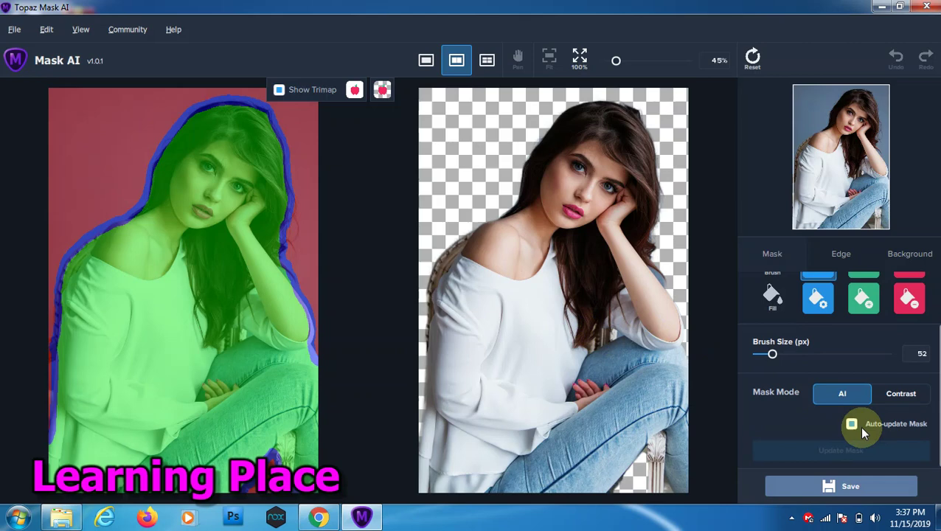
{"action": "left_click", "coordinate": [851, 425]}
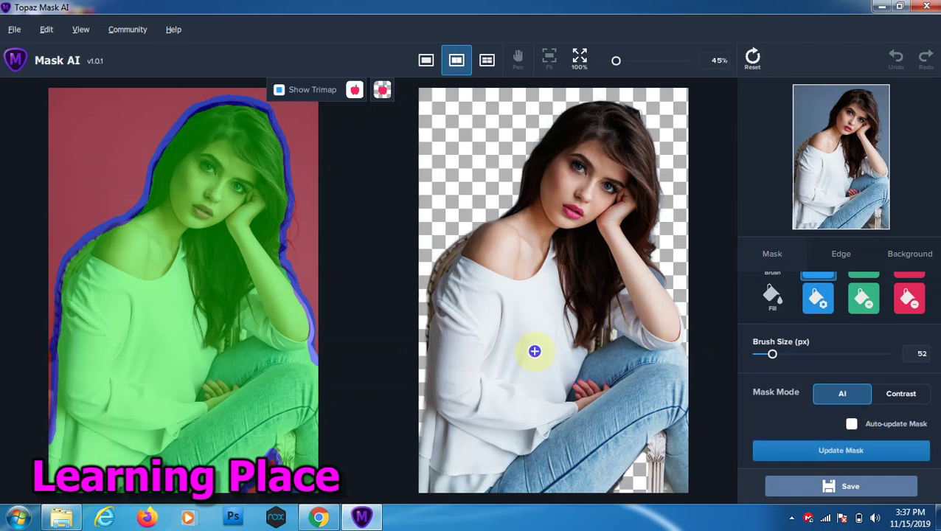
{"action": "mouse_move", "coordinate": [225, 318]}
{"action": "left_mouse_down"}
{"action": "mouse_move", "coordinate": [225, 335]}
{"action": "mouse_move", "coordinate": [245, 336]}
{"action": "mouse_move", "coordinate": [233, 319]}
{"action": "mouse_move", "coordinate": [247, 328]}
{"action": "left_mouse_up"}
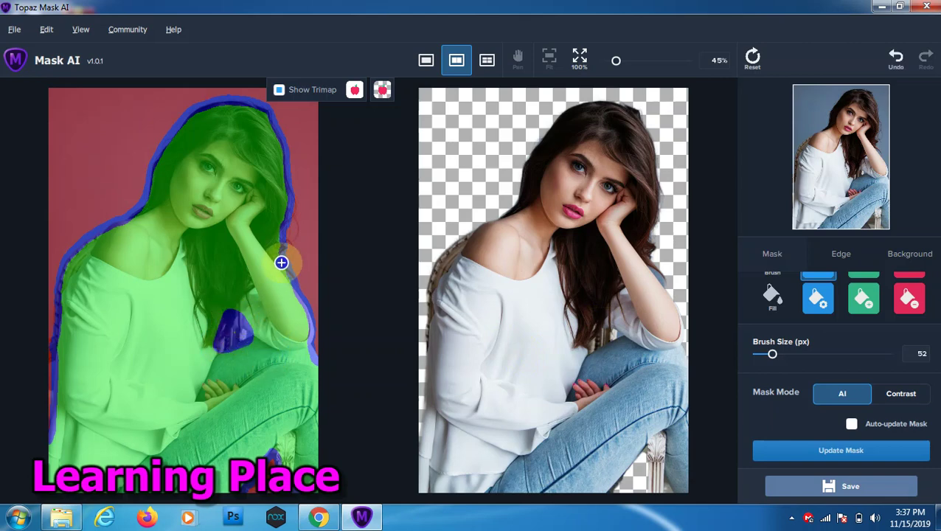
{"action": "mouse_move", "coordinate": [281, 263]}
{"action": "left_mouse_down"}
{"action": "mouse_move", "coordinate": [280, 233]}
{"action": "mouse_move", "coordinate": [283, 271]}
{"action": "left_mouse_up"}
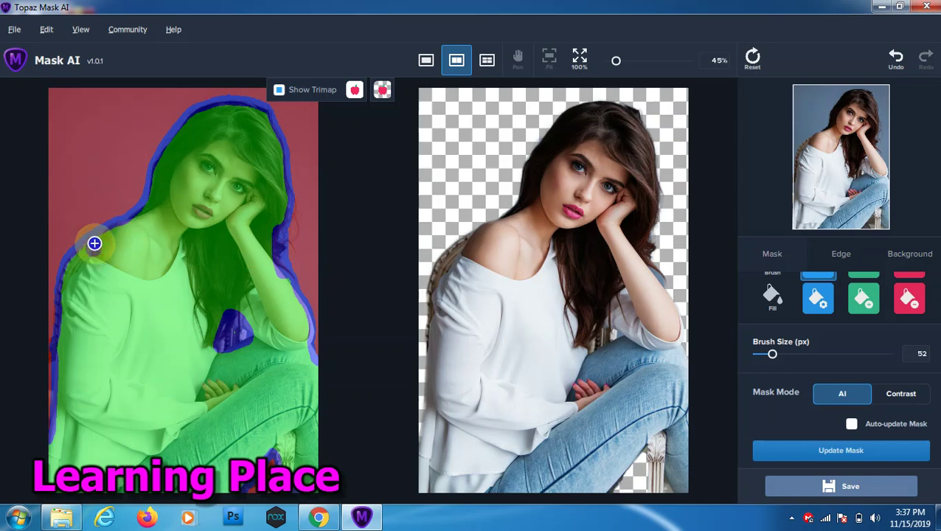
{"action": "mouse_move", "coordinate": [94, 243]}
{"action": "left_mouse_down"}
{"action": "mouse_move", "coordinate": [60, 300]}
{"action": "mouse_move", "coordinate": [76, 270]}
{"action": "left_mouse_up"}
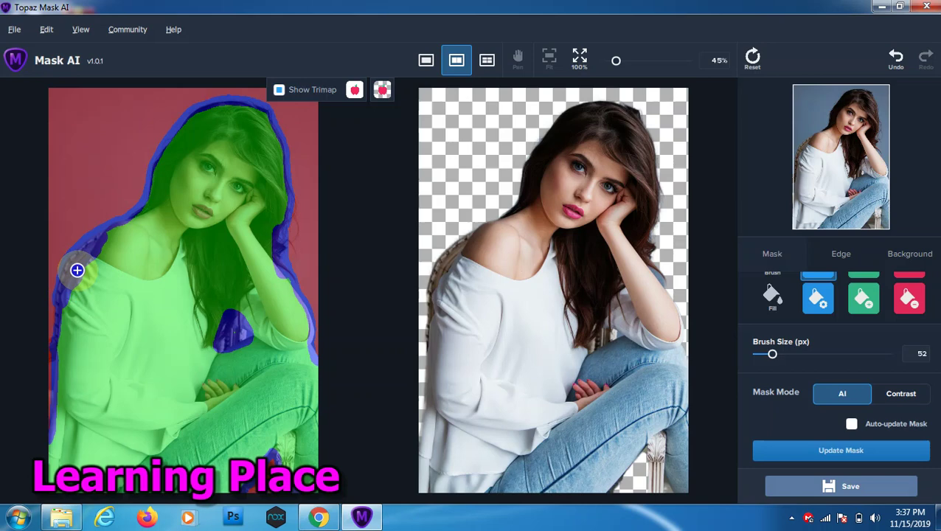
Mark background beside the left shoulder as cut and the lower leg edge for recomputation.
{"action": "left_click", "coordinate": [915, 259]}
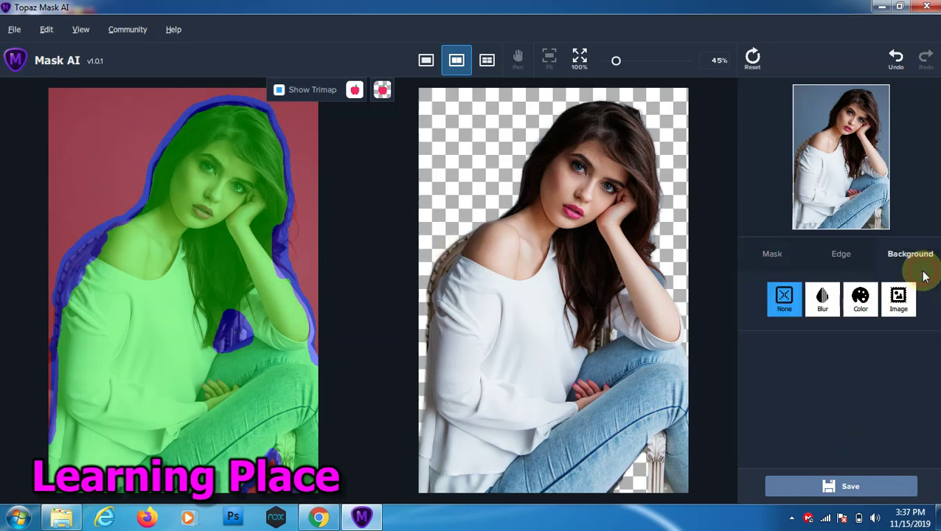
{"action": "left_click", "coordinate": [798, 251]}
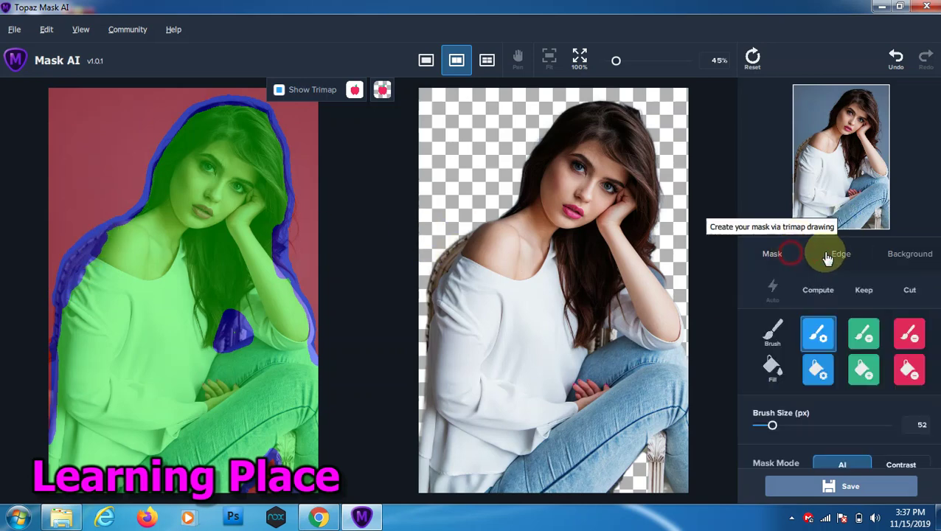
{"action": "left_click", "coordinate": [923, 338]}
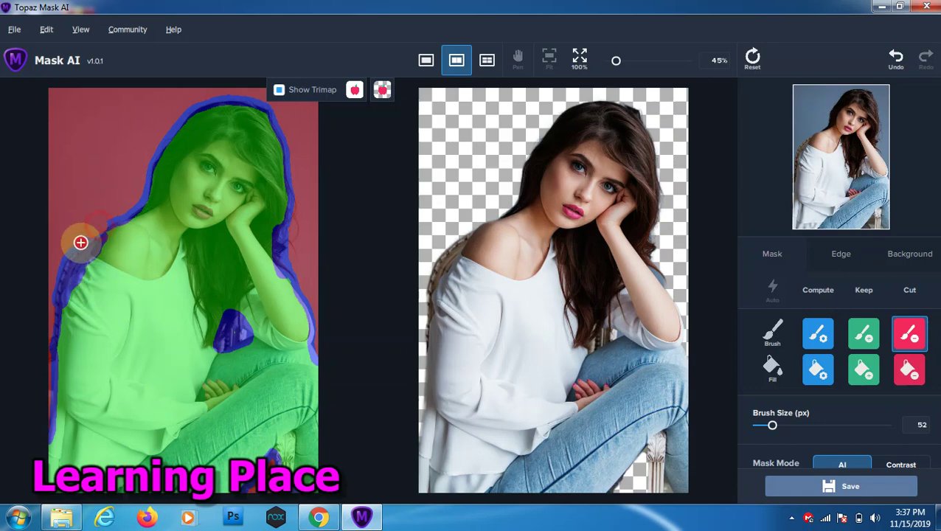
{"action": "left_click_drag", "start_coordinate": [80, 242], "coordinate": [49, 295]}
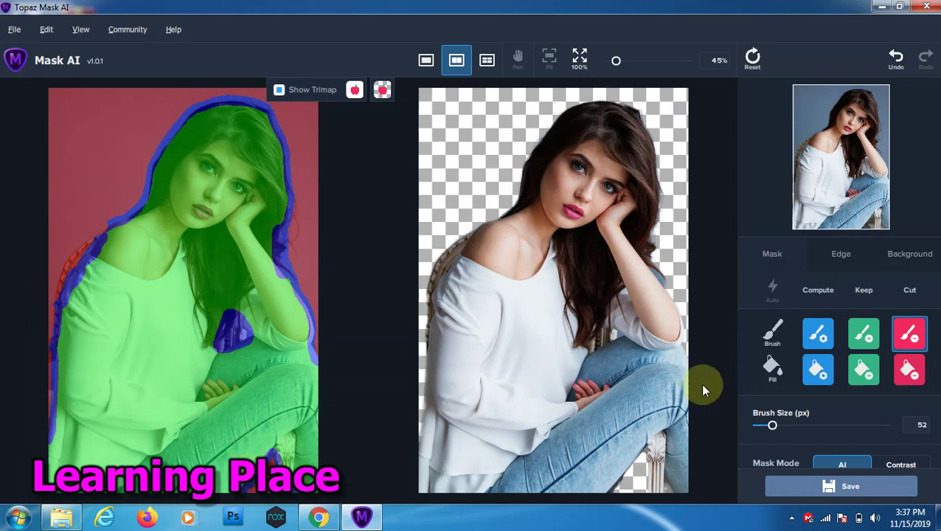
{"action": "left_click", "coordinate": [809, 337]}
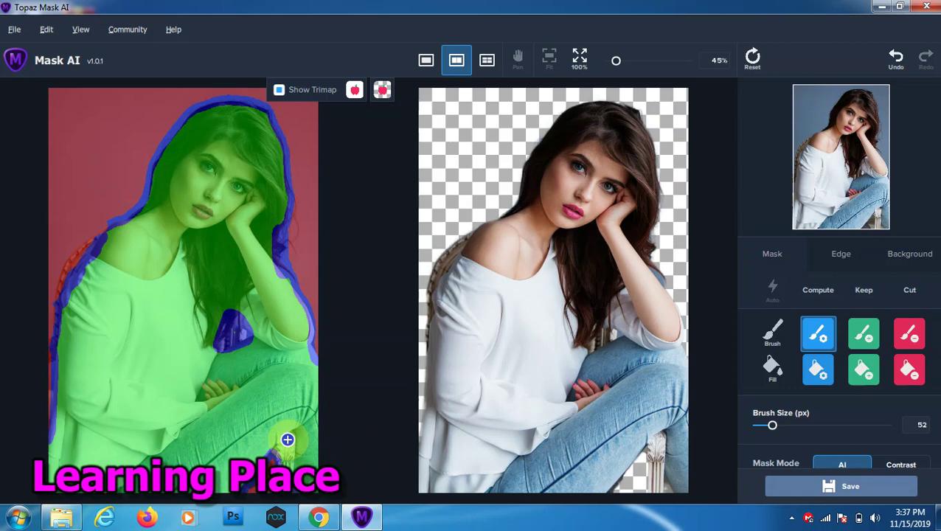
{"action": "left_click_drag", "start_coordinate": [288, 440], "coordinate": [287, 461]}
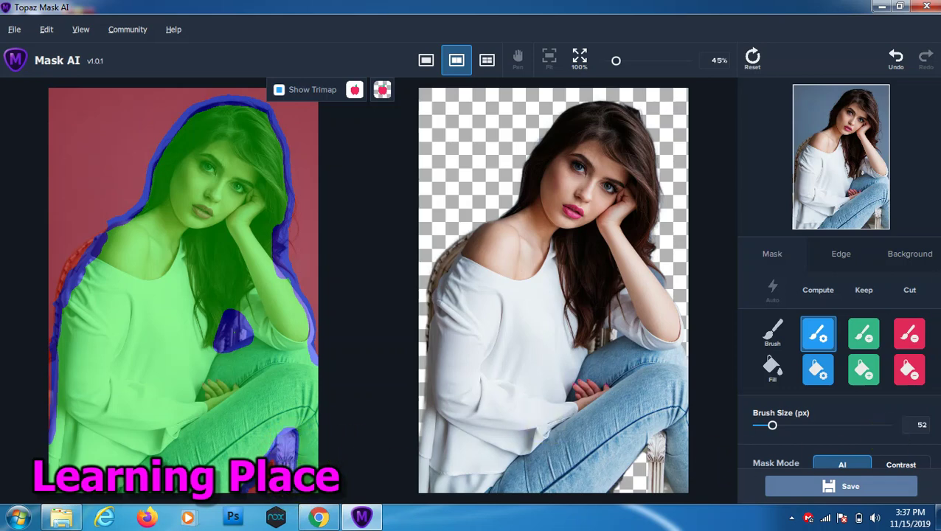
{"action": "scroll", "coordinate": [920, 443], "scroll_direction": "down", "scroll_amount": 2}
Run Update Mask to reprocess the newly marked lower leg edge.
{"action": "left_click", "coordinate": [894, 452]}
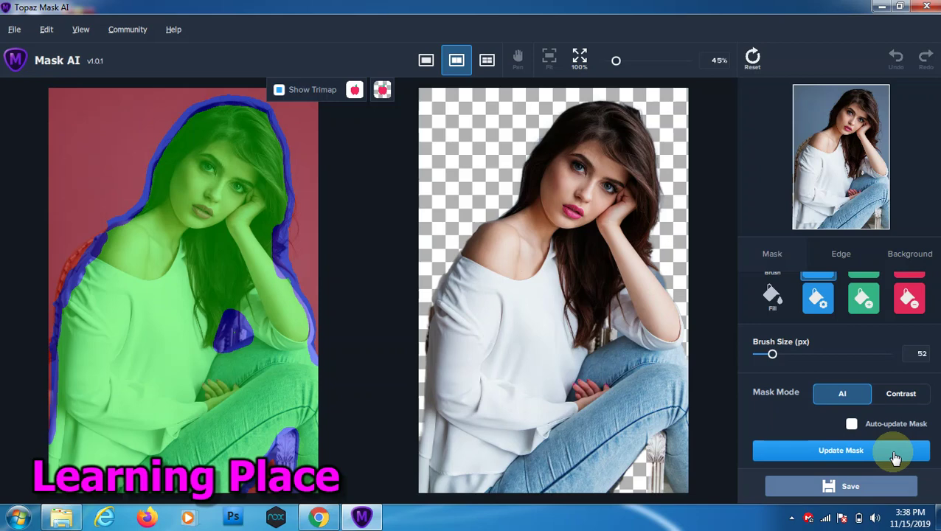
Paint the lower leg patch, left shoulder background and knee patch as cut, then update the mask.
{"action": "left_click", "coordinate": [907, 298]}
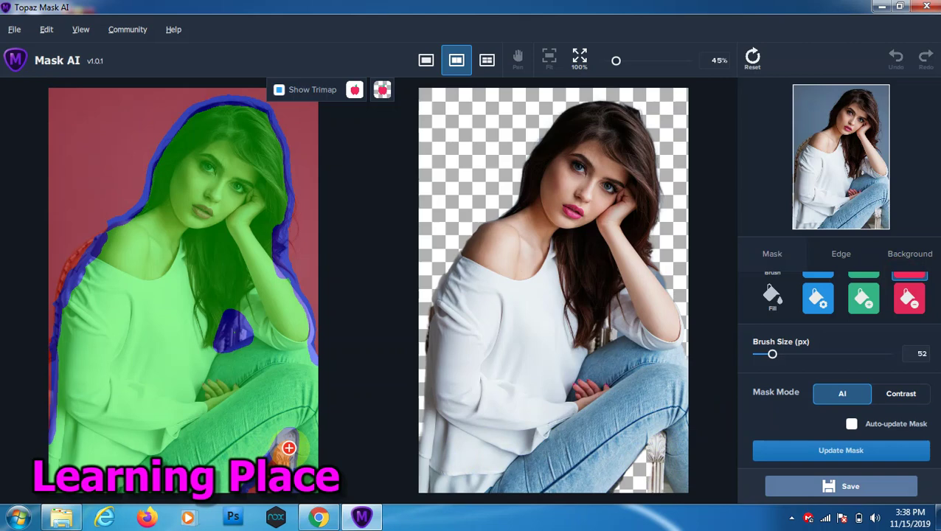
{"action": "left_click_drag", "start_coordinate": [282, 449], "coordinate": [286, 451]}
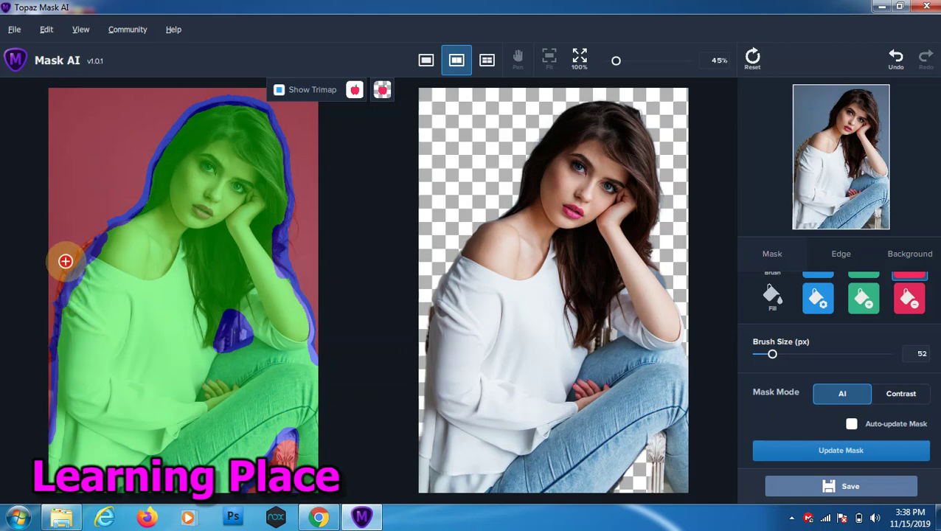
{"action": "left_click_drag", "start_coordinate": [65, 261], "coordinate": [48, 318]}
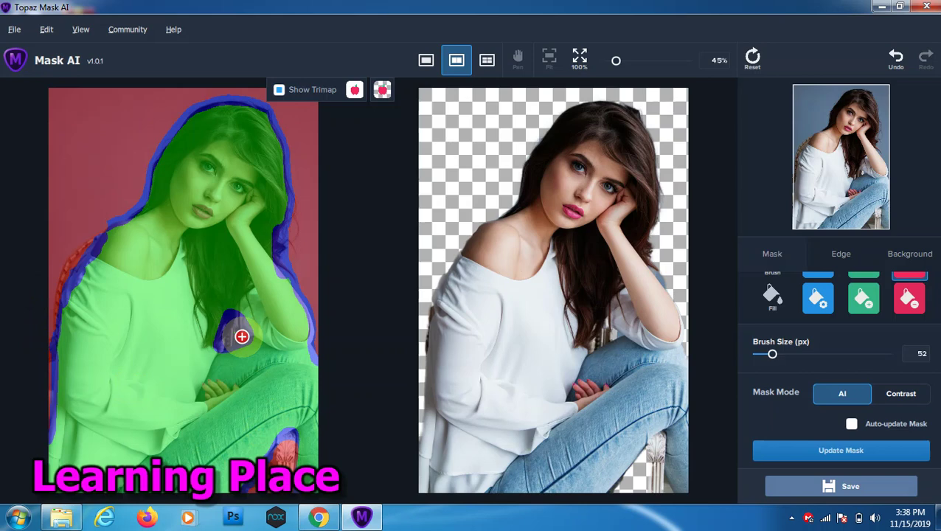
{"action": "left_click", "coordinate": [233, 335]}
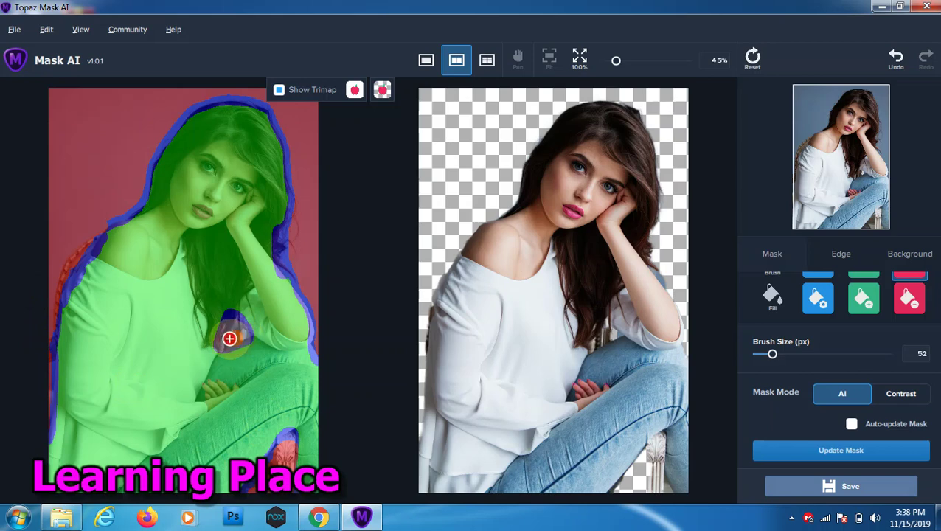
{"action": "left_click", "coordinate": [806, 446]}
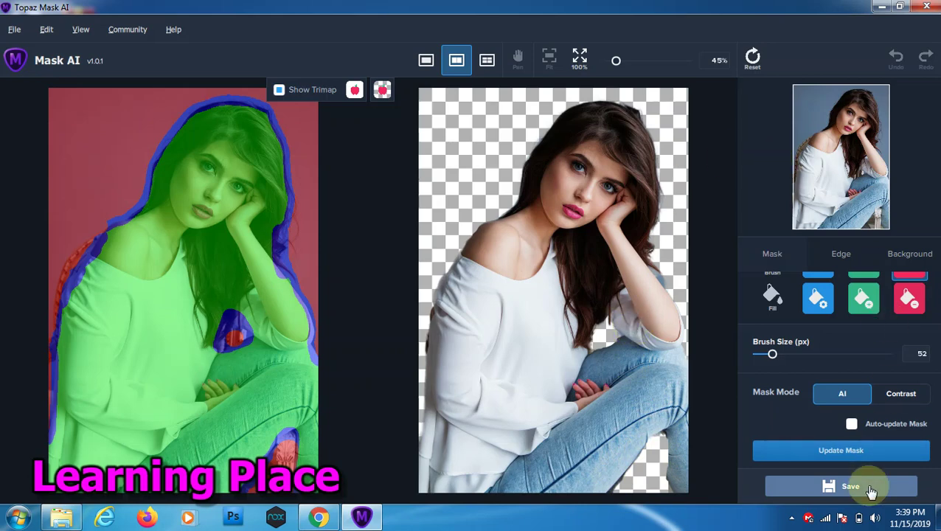
Save the cutout as a transparent PNG, then open pexels-photo-1391499 for masking.
{"action": "left_click", "coordinate": [845, 485]}
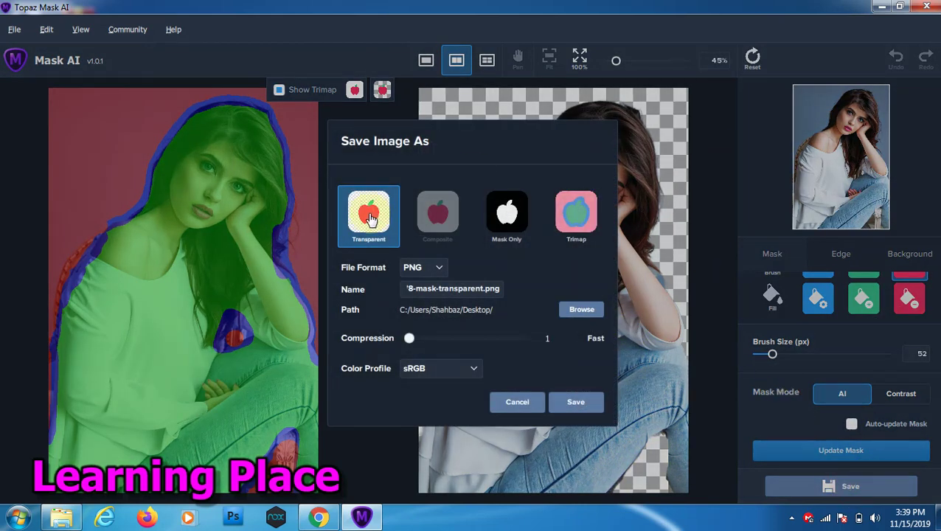
{"action": "left_click", "coordinate": [563, 404]}
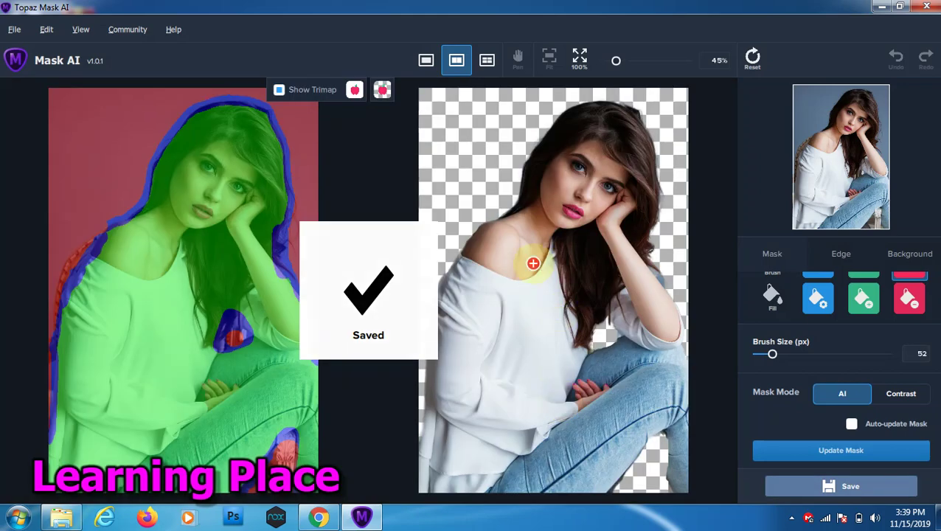
{"action": "left_click", "coordinate": [15, 31]}
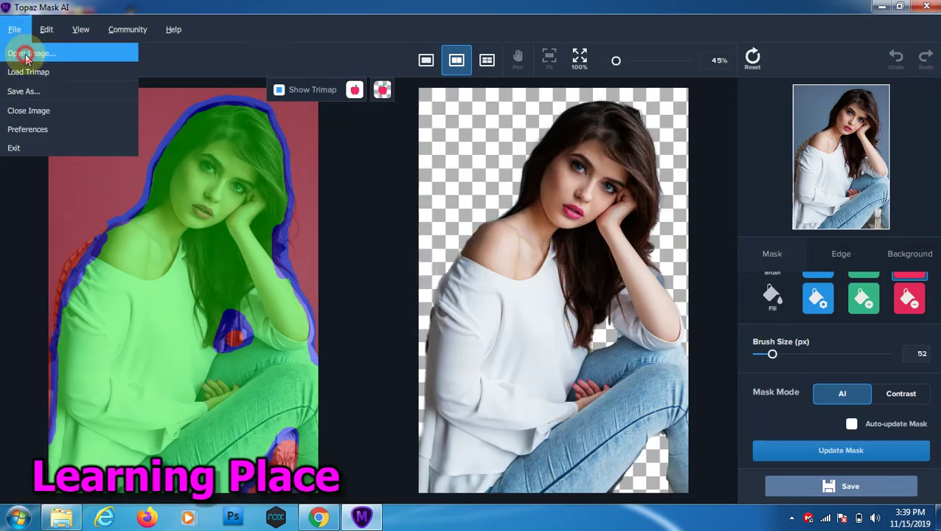
{"action": "left_click", "coordinate": [22, 53]}
{"action": "left_click_drag", "start_coordinate": [461, 115], "coordinate": [442, 252]}
{"action": "scroll", "coordinate": [441, 254], "scroll_direction": "down", "scroll_amount": 3}
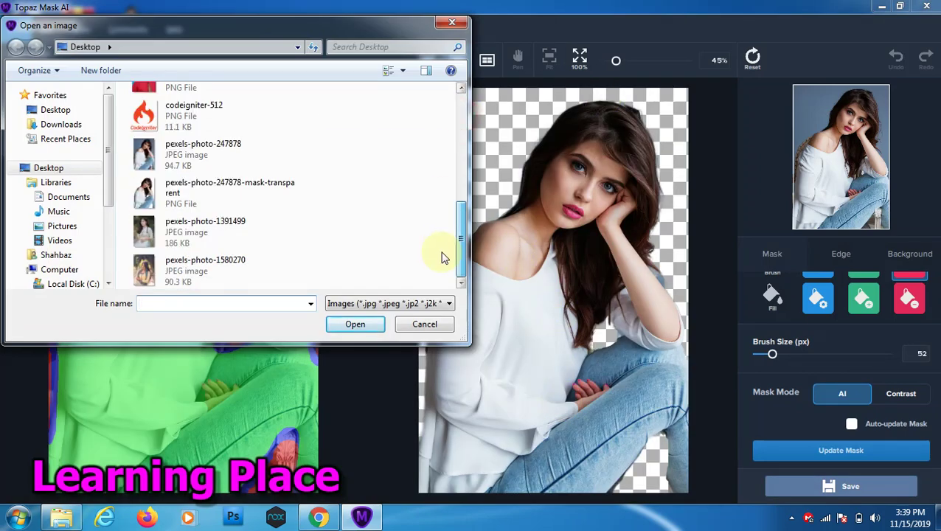
{"action": "left_click", "coordinate": [222, 230]}
{"action": "left_click", "coordinate": [342, 328]}
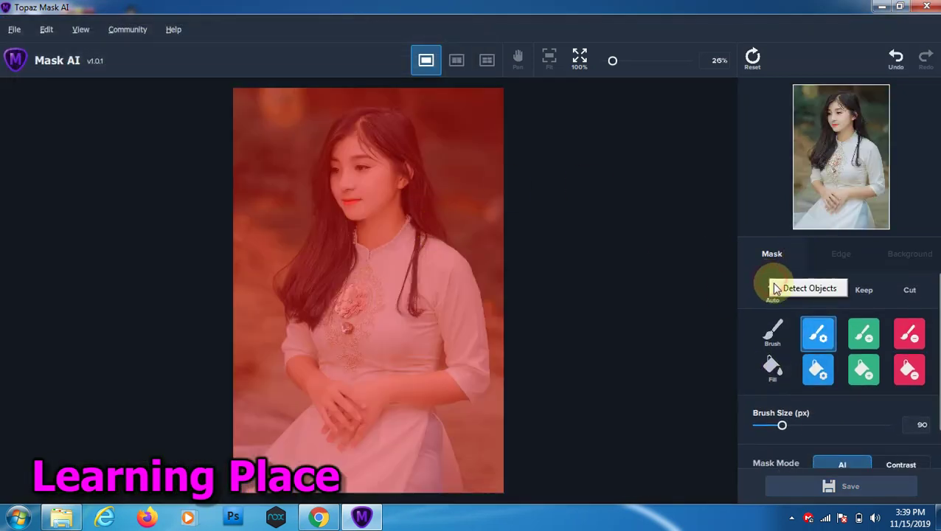
Auto-detect the white-dress woman, widen the edge along her hair's left side, and compute her mask.
{"action": "left_click", "coordinate": [775, 287]}
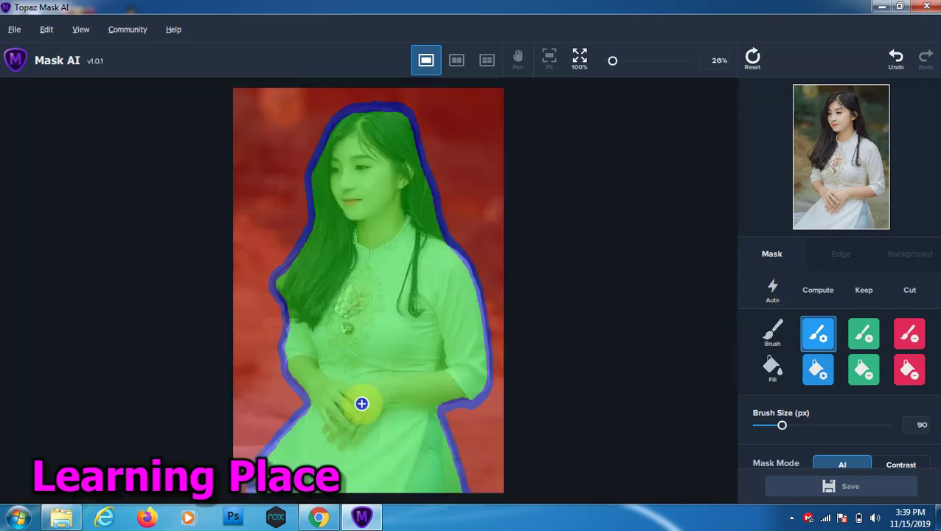
{"action": "mouse_move", "coordinate": [275, 285]}
{"action": "left_mouse_down"}
{"action": "mouse_move", "coordinate": [282, 334]}
{"action": "mouse_move", "coordinate": [277, 308]}
{"action": "mouse_move", "coordinate": [300, 298]}
{"action": "left_mouse_up"}
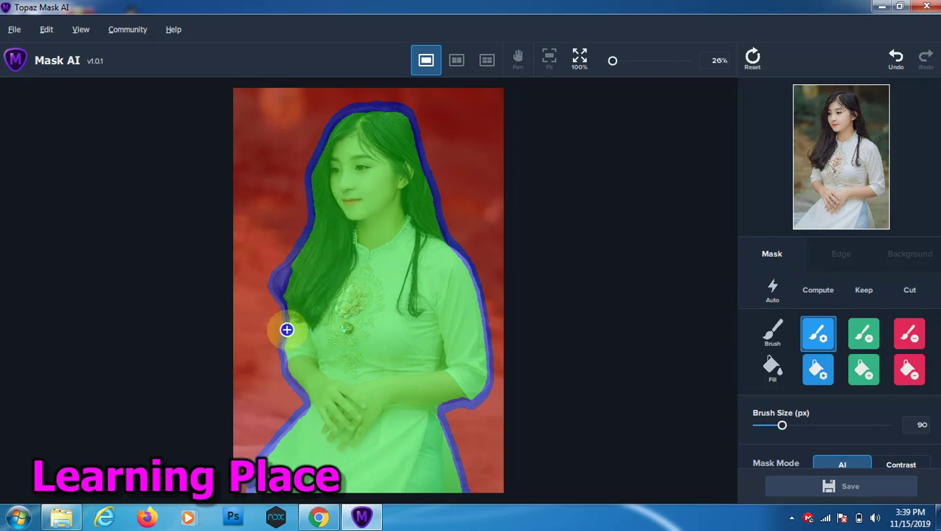
{"action": "scroll", "coordinate": [845, 458], "scroll_direction": "down", "scroll_amount": 1}
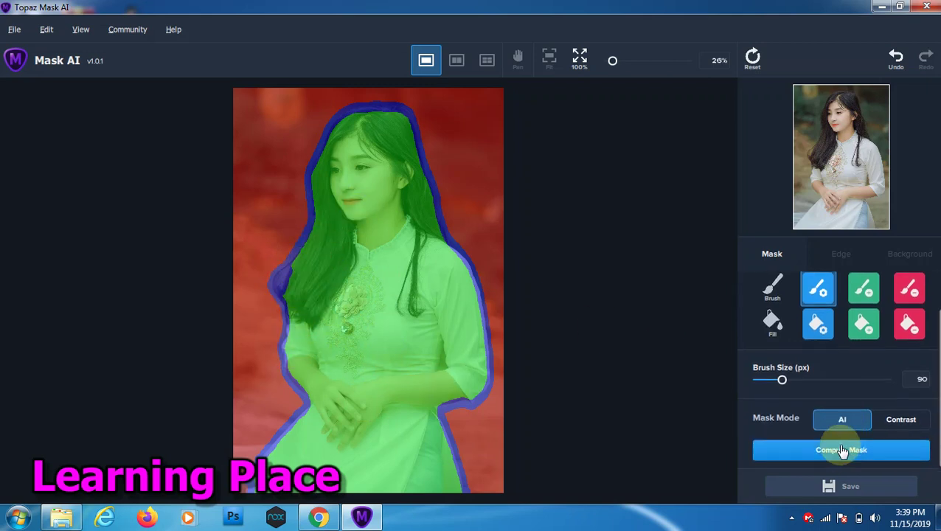
{"action": "left_click", "coordinate": [826, 452]}
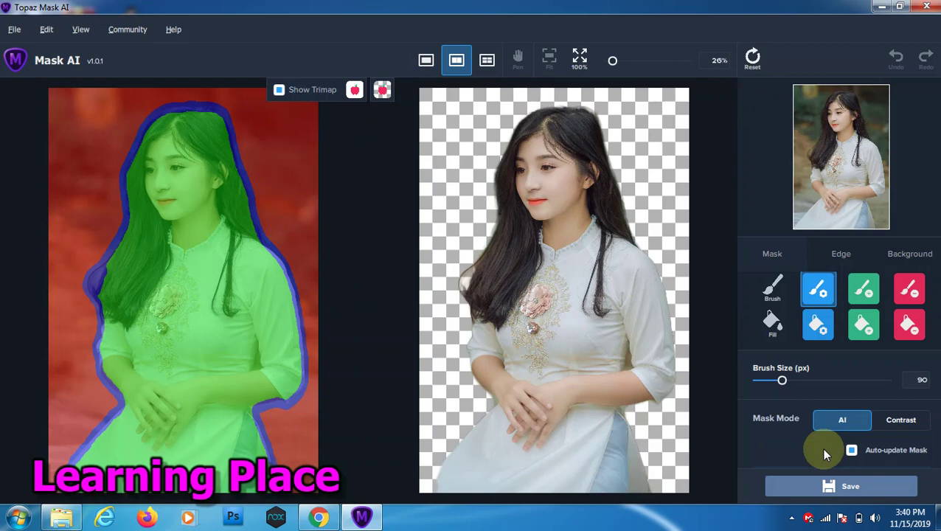
At 100% zoom, dab a Compute edge mark at the collar and uncheck Auto-update Mask.
{"action": "left_click", "coordinate": [572, 62]}
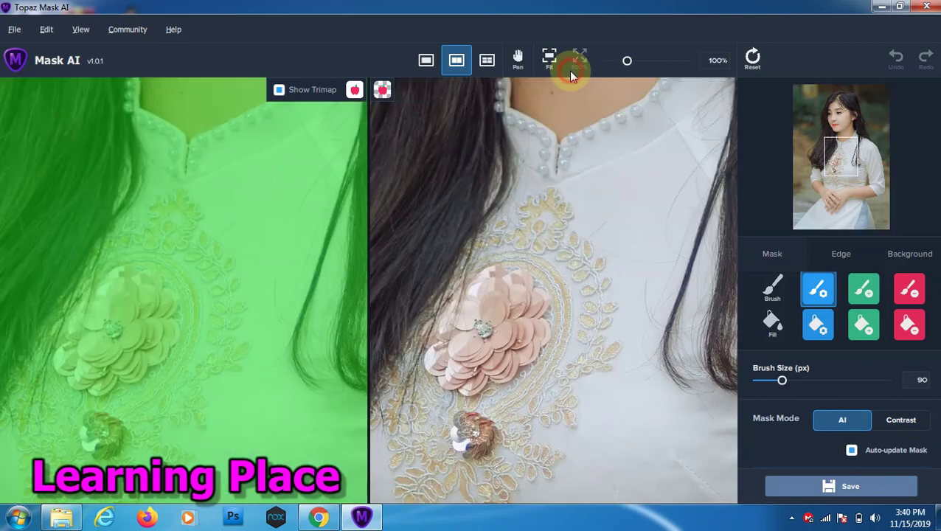
{"action": "left_click", "coordinate": [585, 152]}
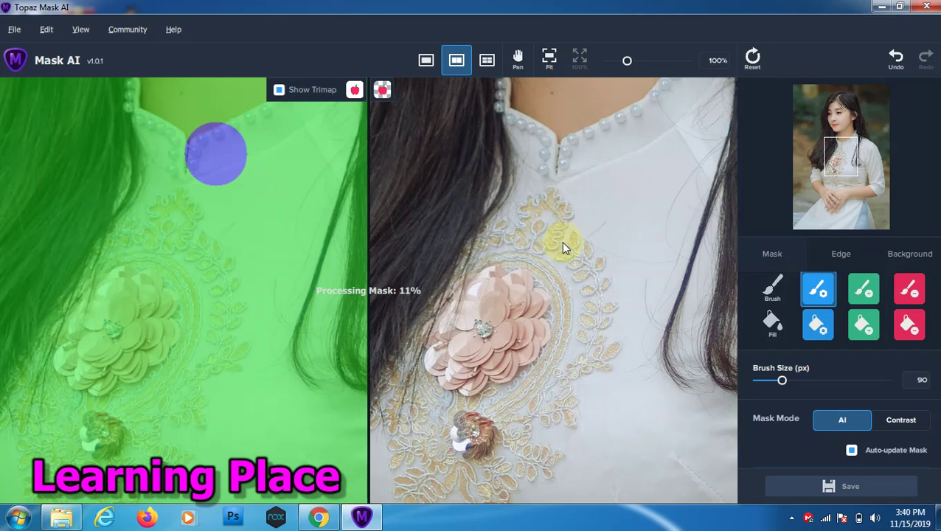
{"action": "scroll", "coordinate": [775, 444], "scroll_direction": "down", "scroll_amount": 1}
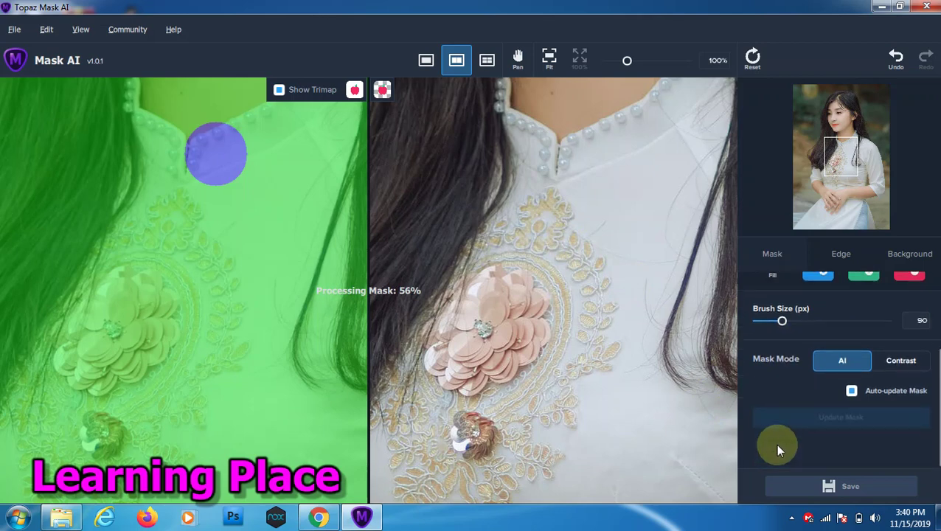
{"action": "left_click", "coordinate": [850, 425]}
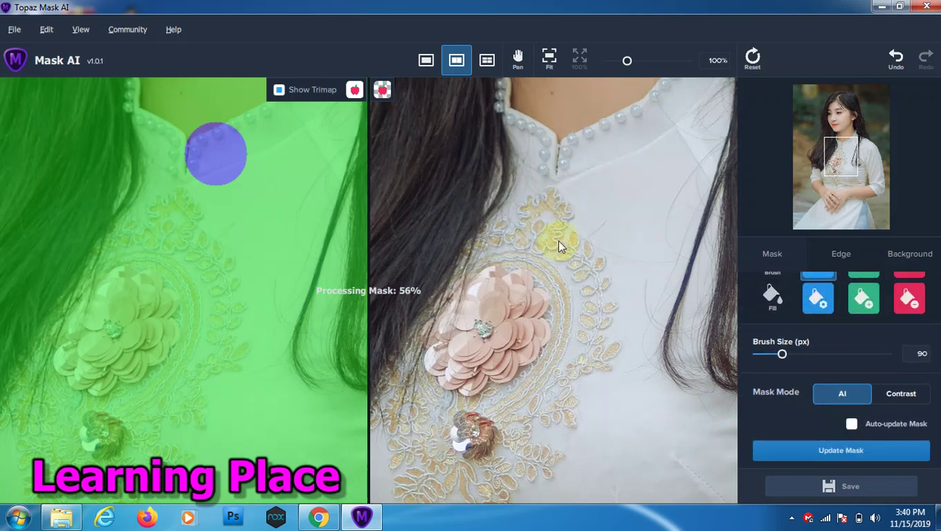
Pan over her face and the top of her head, then back to the neckline and hair.
{"action": "left_click", "coordinate": [519, 64]}
{"action": "left_click_drag", "start_coordinate": [557, 147], "coordinate": [531, 402]}
{"action": "left_click_drag", "start_coordinate": [550, 195], "coordinate": [613, 392]}
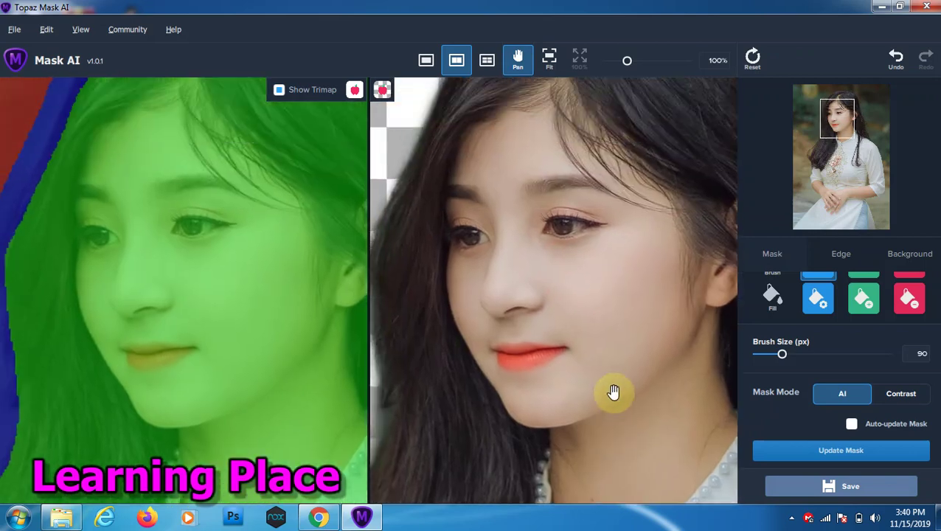
{"action": "left_click_drag", "start_coordinate": [578, 283], "coordinate": [624, 384]}
{"action": "left_click_drag", "start_coordinate": [611, 288], "coordinate": [594, 449]}
{"action": "mouse_move", "coordinate": [646, 337]}
{"action": "left_mouse_down"}
{"action": "mouse_move", "coordinate": [556, 311]}
{"action": "mouse_move", "coordinate": [576, 297]}
{"action": "mouse_move", "coordinate": [487, 84]}
{"action": "left_mouse_up"}
{"action": "left_click_drag", "start_coordinate": [603, 361], "coordinate": [603, 151]}
{"action": "left_click_drag", "start_coordinate": [606, 413], "coordinate": [604, 340]}
{"action": "mouse_move", "coordinate": [602, 471]}
{"action": "left_mouse_down"}
{"action": "mouse_move", "coordinate": [569, 402]}
{"action": "mouse_move", "coordinate": [632, 351]}
{"action": "left_mouse_up"}
Pan to inspect the embroidered chest flower and the clasped hands.
{"action": "left_click_drag", "start_coordinate": [422, 317], "coordinate": [518, 204]}
{"action": "mouse_move", "coordinate": [422, 250]}
{"action": "left_mouse_down"}
{"action": "mouse_move", "coordinate": [584, 151]}
{"action": "mouse_move", "coordinate": [555, 267]}
{"action": "left_mouse_up"}
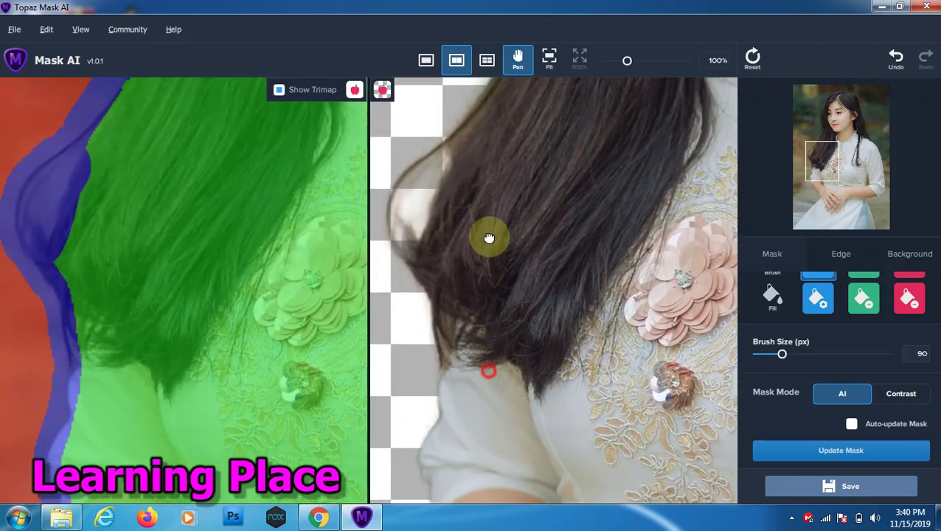
{"action": "left_click_drag", "start_coordinate": [531, 464], "coordinate": [583, 391]}
{"action": "left_click_drag", "start_coordinate": [544, 199], "coordinate": [478, 273]}
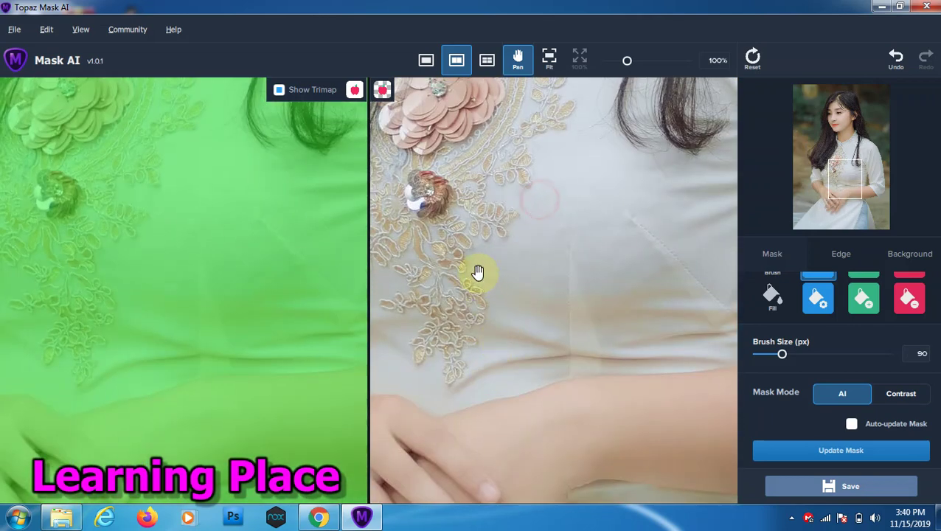